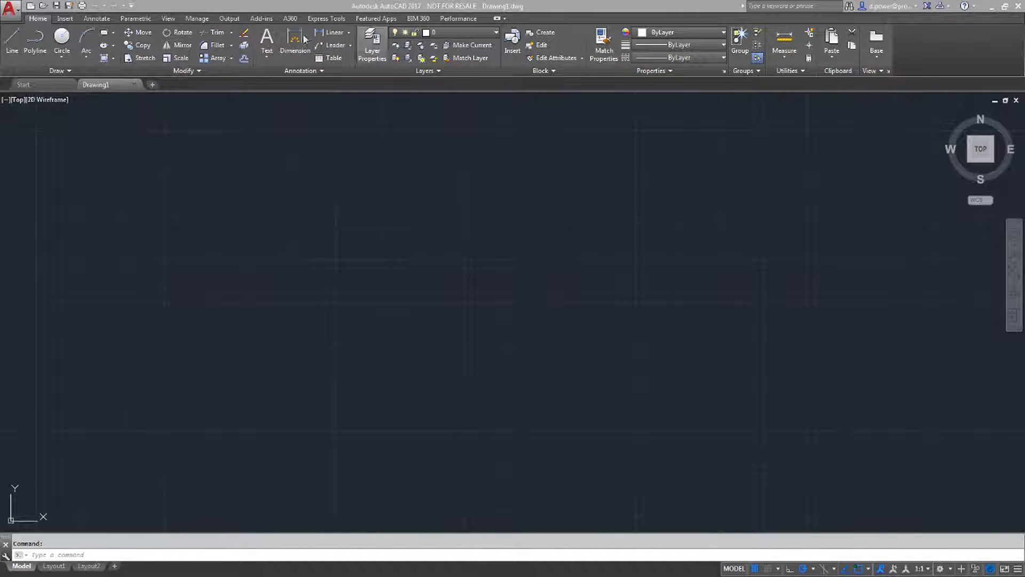
left_click(92, 20)
left_click(64, 19)
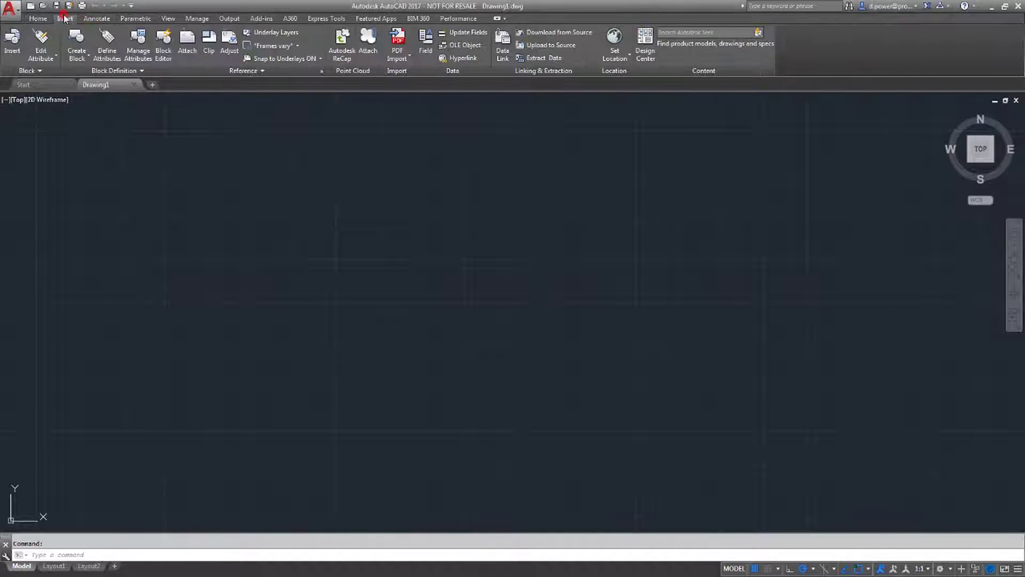
left_click(101, 20)
left_click(136, 20)
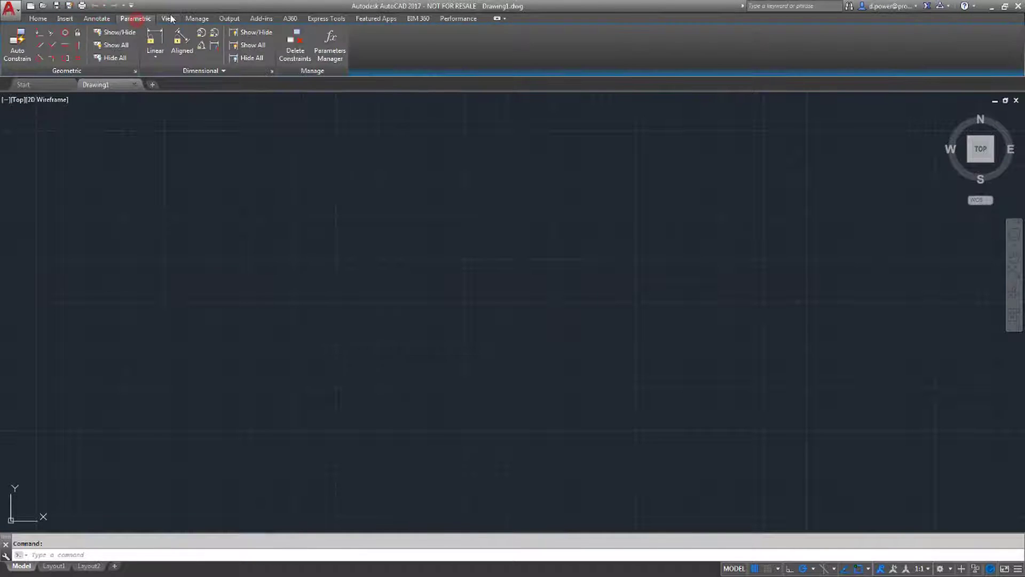
left_click(168, 19)
left_click(38, 19)
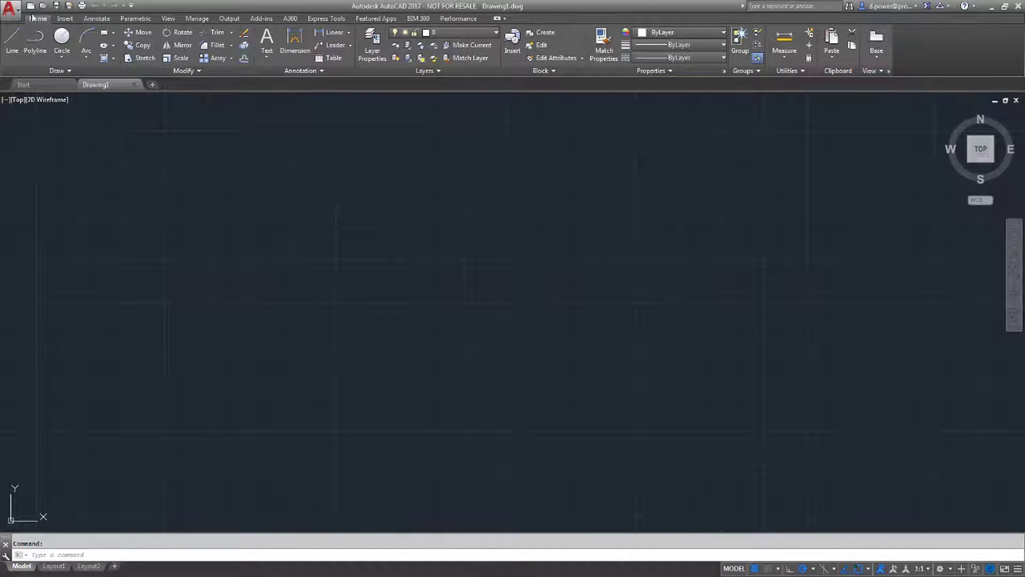
- Review the drawing's length, angle and insertion unit settings and accept them
left_click(10, 9)
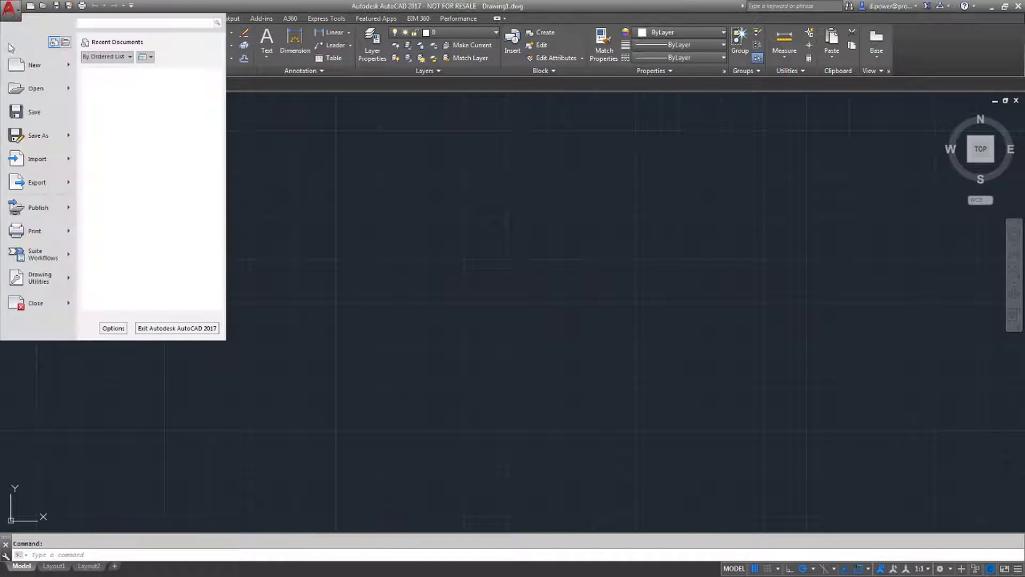
mouse_move(65, 282)
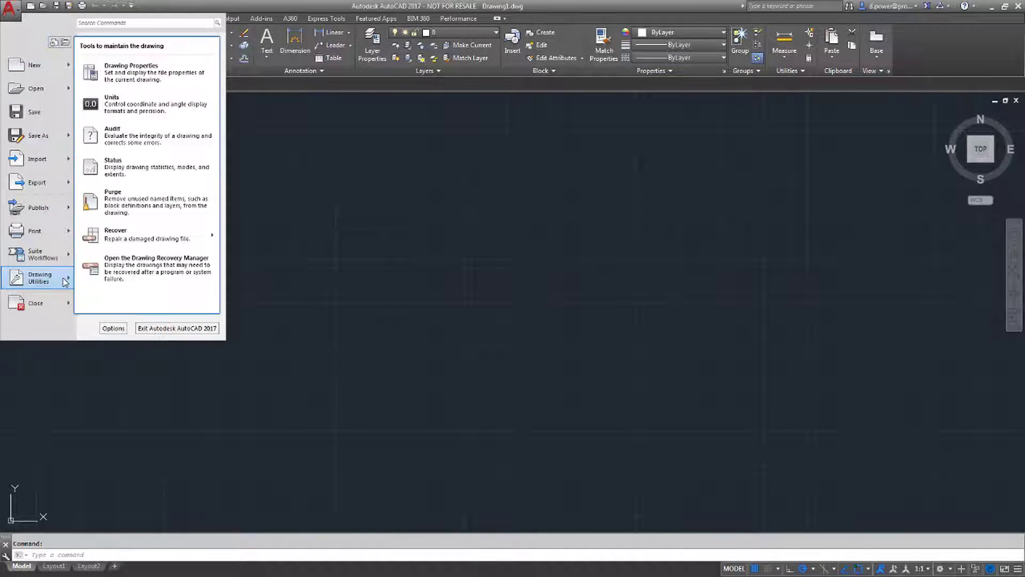
left_click(136, 110)
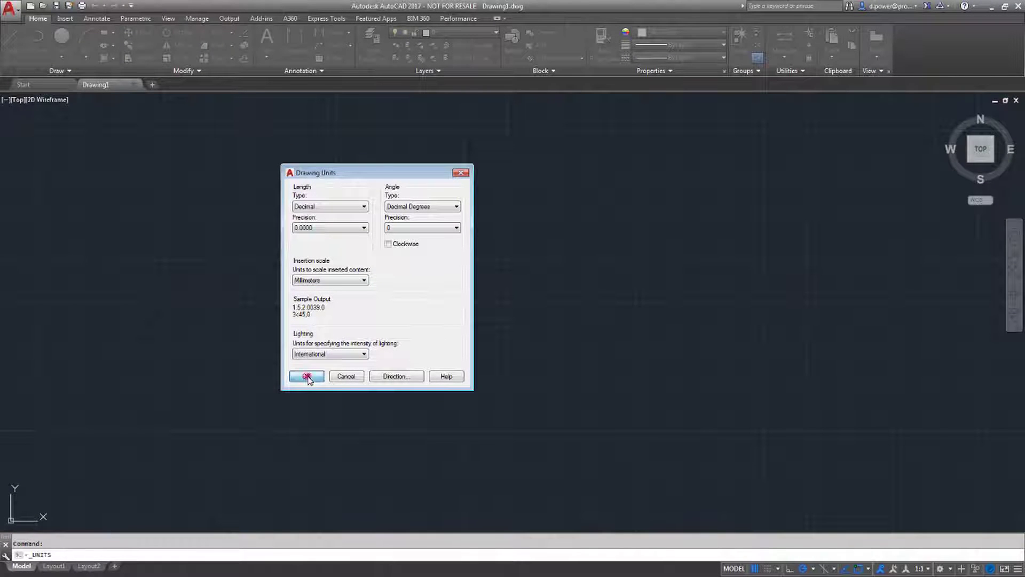
left_click(307, 376)
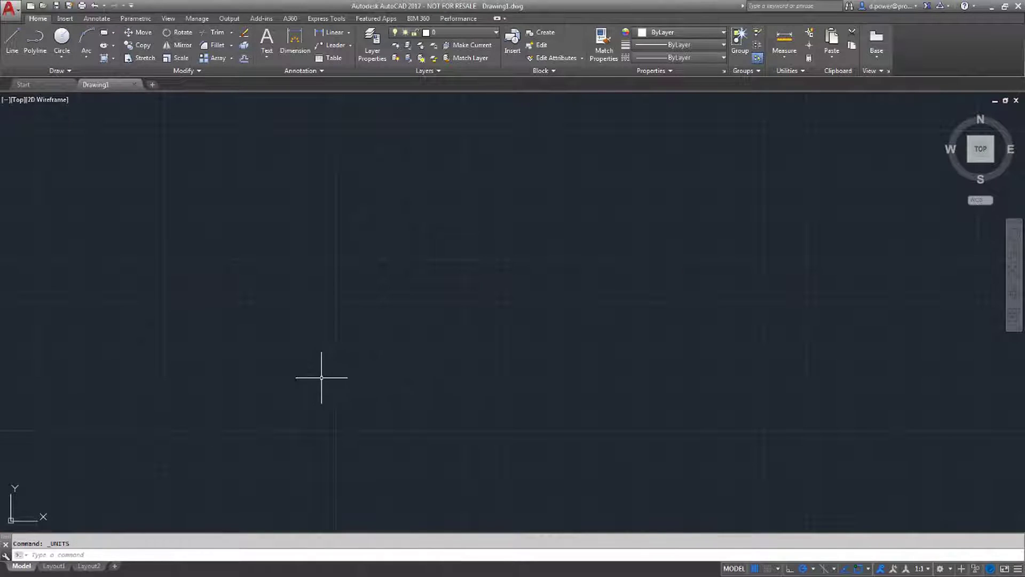
- Save the drawing as an AutoCAD drawing template named Demo Training on the Desktop
left_click(13, 11)
left_click(69, 135)
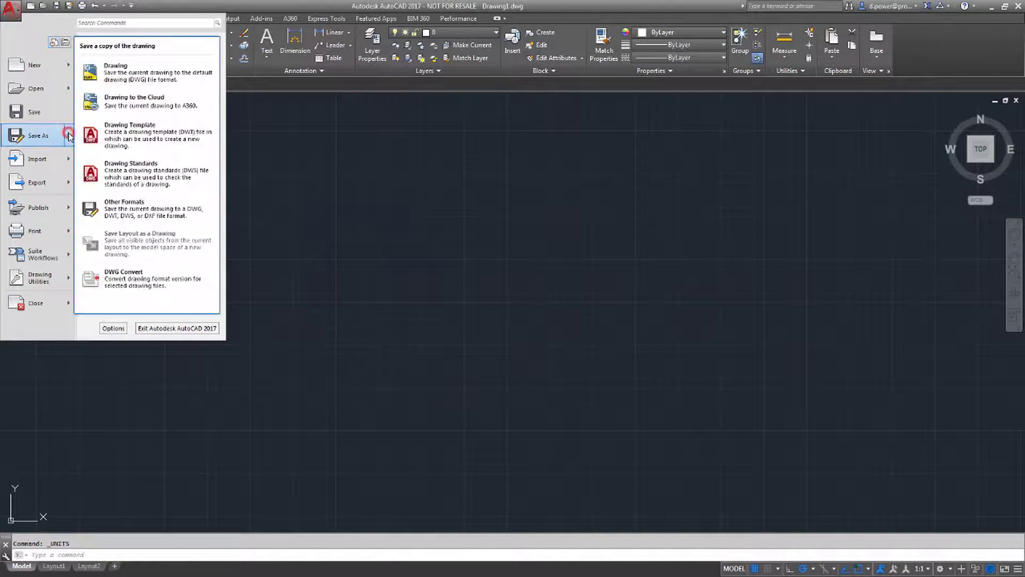
left_click(142, 79)
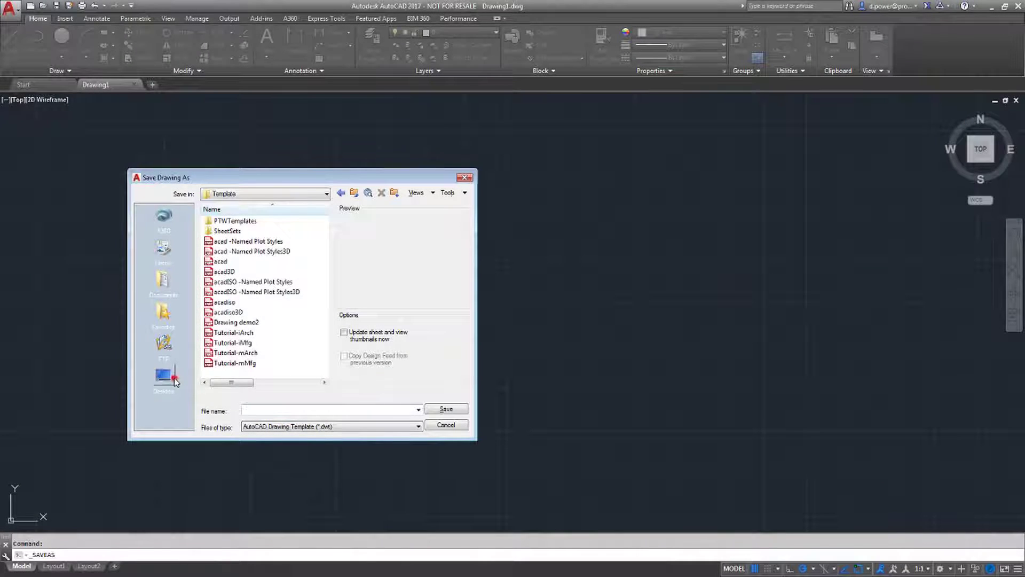
left_click(175, 380)
type("Demo Training")
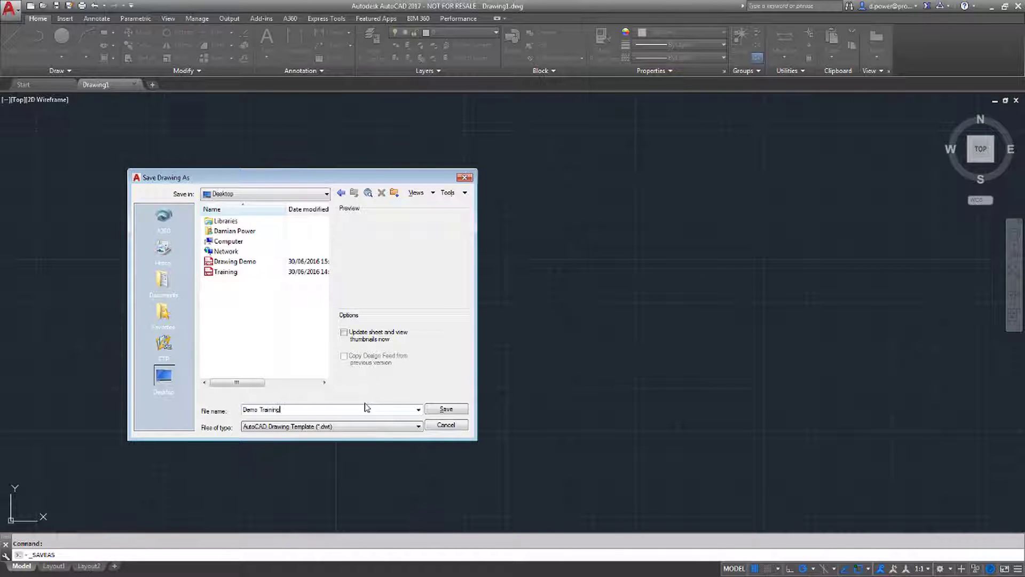
left_click(439, 411)
- Draw two separate vertical lines of similar length side by side with the Line command
left_click(12, 40)
left_click(223, 221)
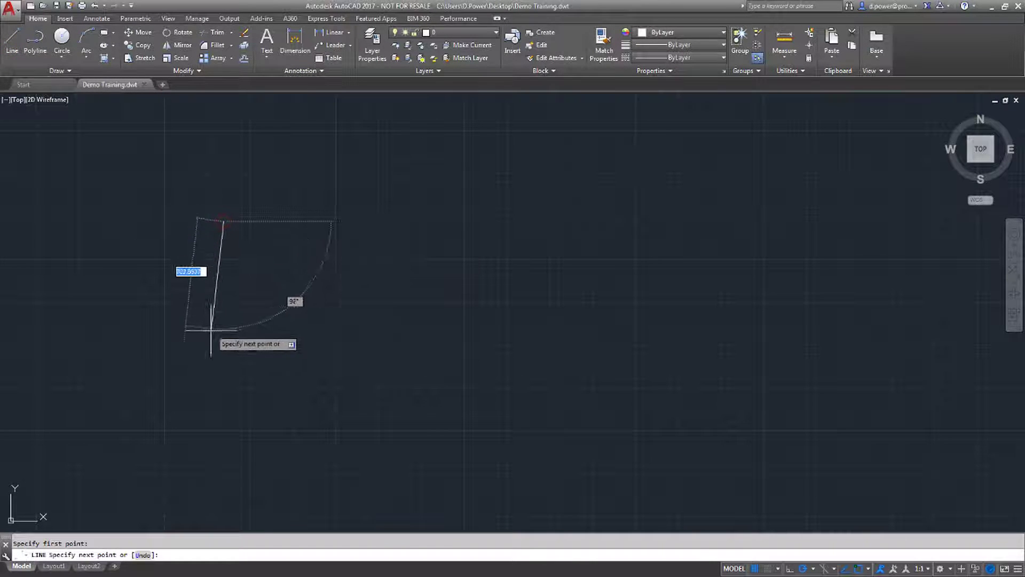
left_click(224, 385)
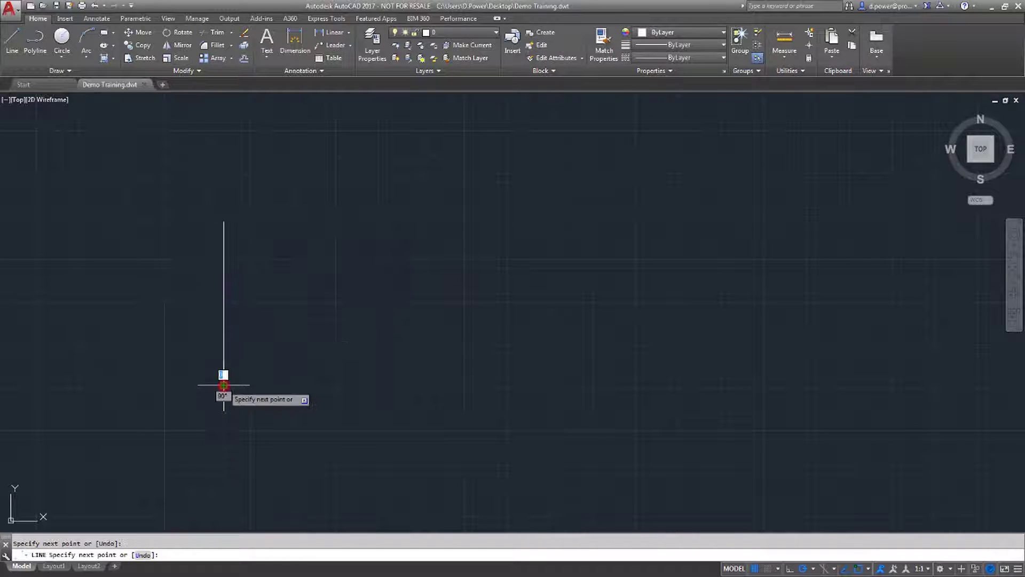
key("Return")
left_click(12, 38)
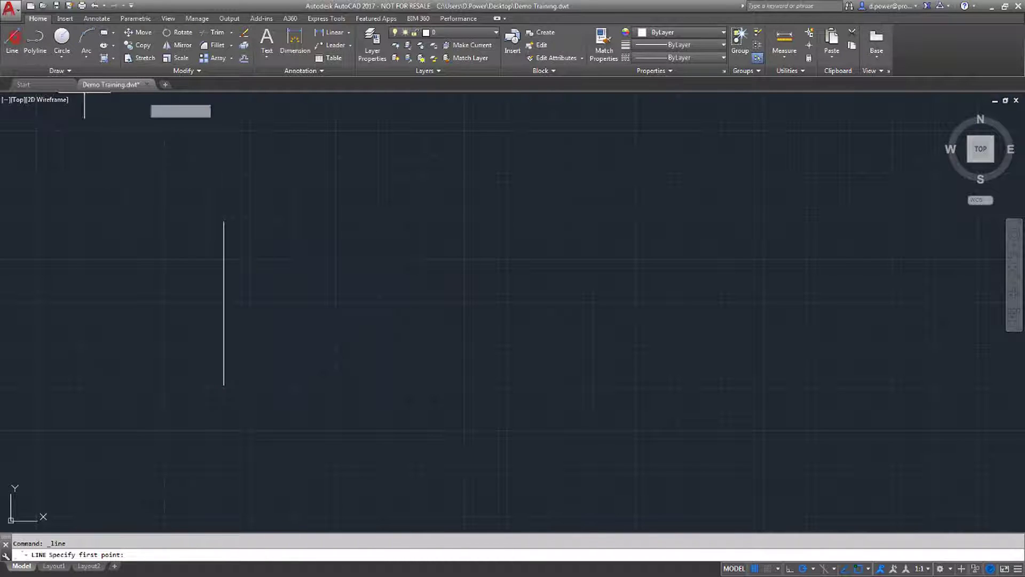
left_click(287, 223)
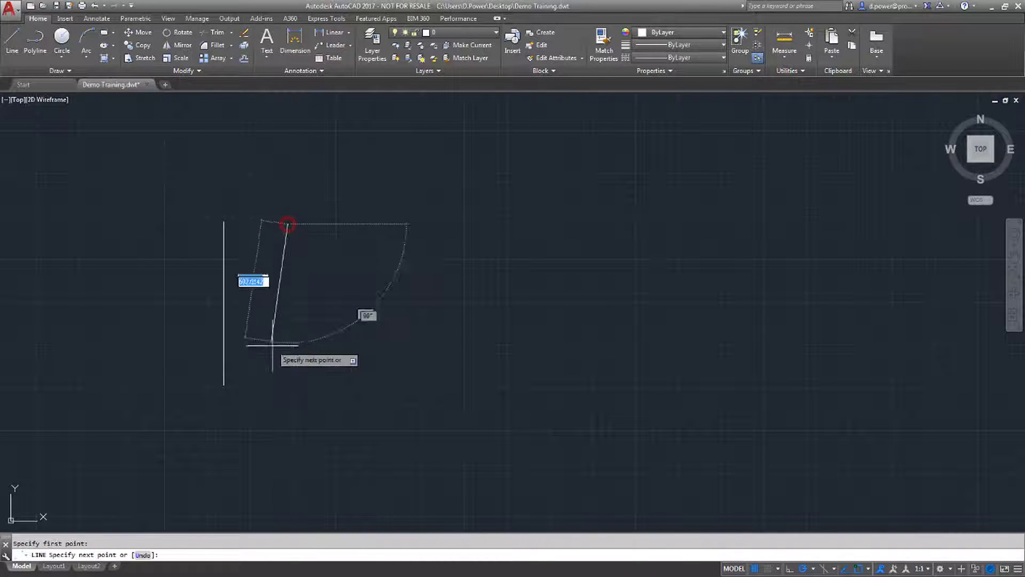
left_click(288, 381)
key("Escape")
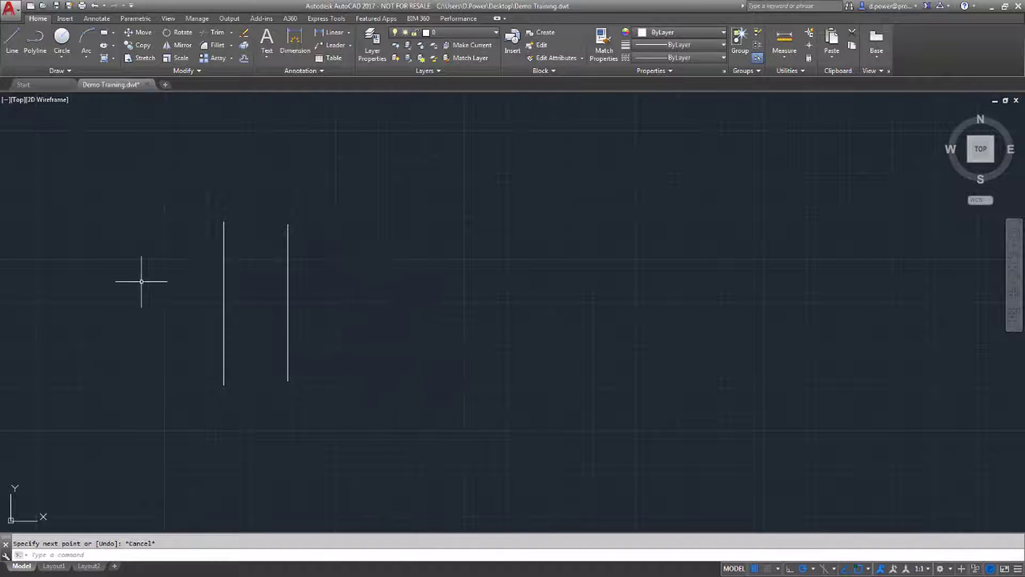
- Try a window lasso and a crossing lasso selection on the two vertical lines, and clear the selection
mouse_move(129, 234)
left_mouse_down()
mouse_move(287, 297)
mouse_move(349, 328)
mouse_move(374, 360)
mouse_move(357, 382)
mouse_move(330, 384)
mouse_move(279, 348)
mouse_move(258, 360)
left_mouse_up()
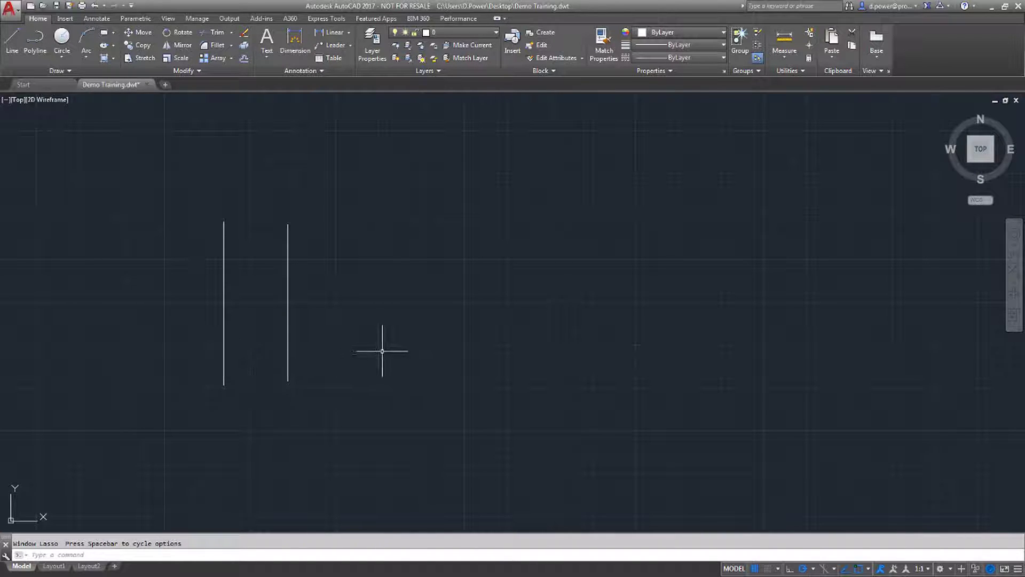
mouse_move(414, 351)
left_mouse_down()
mouse_move(289, 353)
mouse_move(228, 329)
mouse_move(206, 311)
mouse_move(189, 239)
left_mouse_up()
key("Escape")
- Try a rectangular window and a rectangular crossing selection over the middle of both vertical lines, and clear the selection
left_click(144, 237)
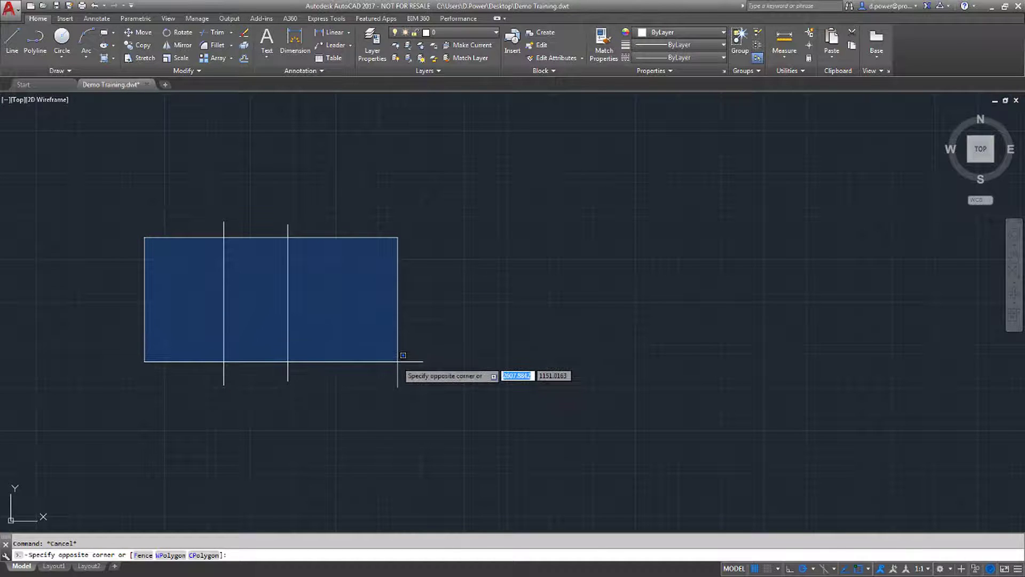
left_click(397, 361)
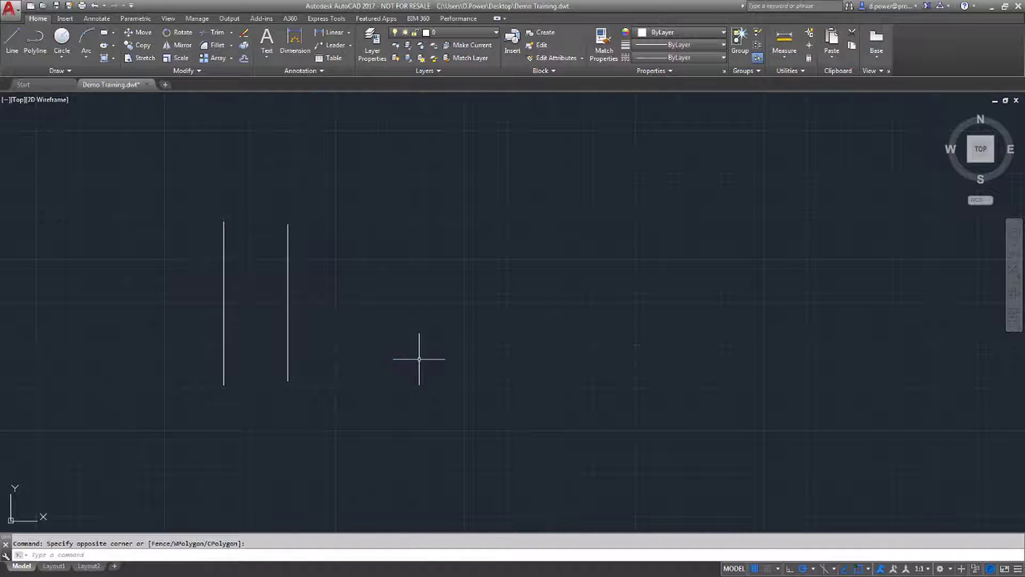
left_click(419, 359)
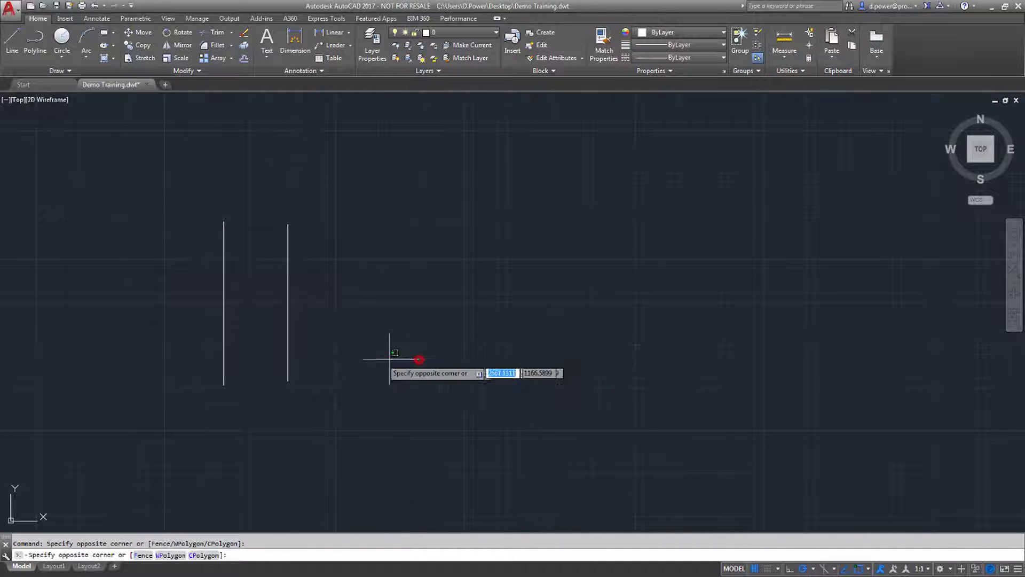
left_click(142, 239)
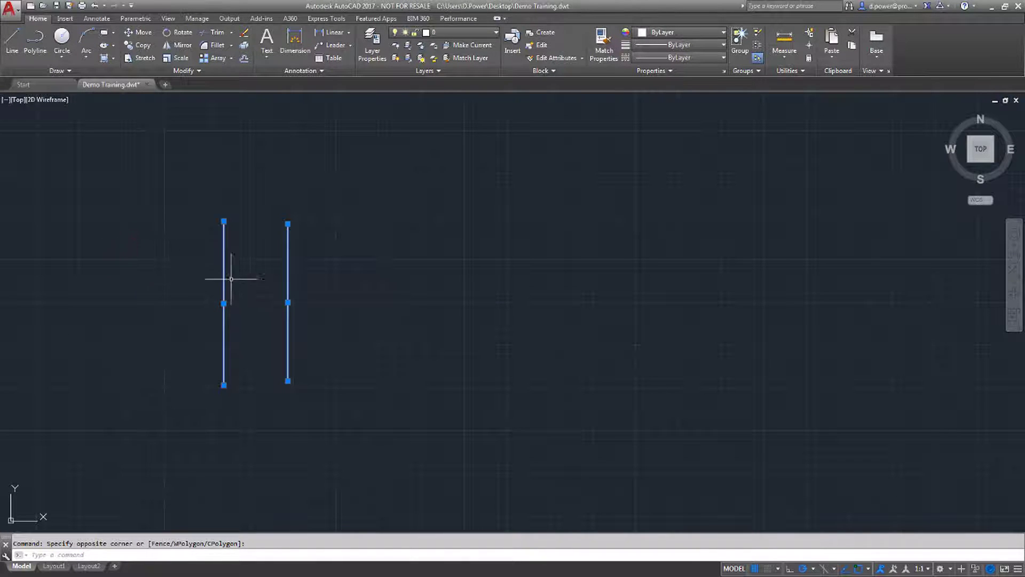
key("Escape")
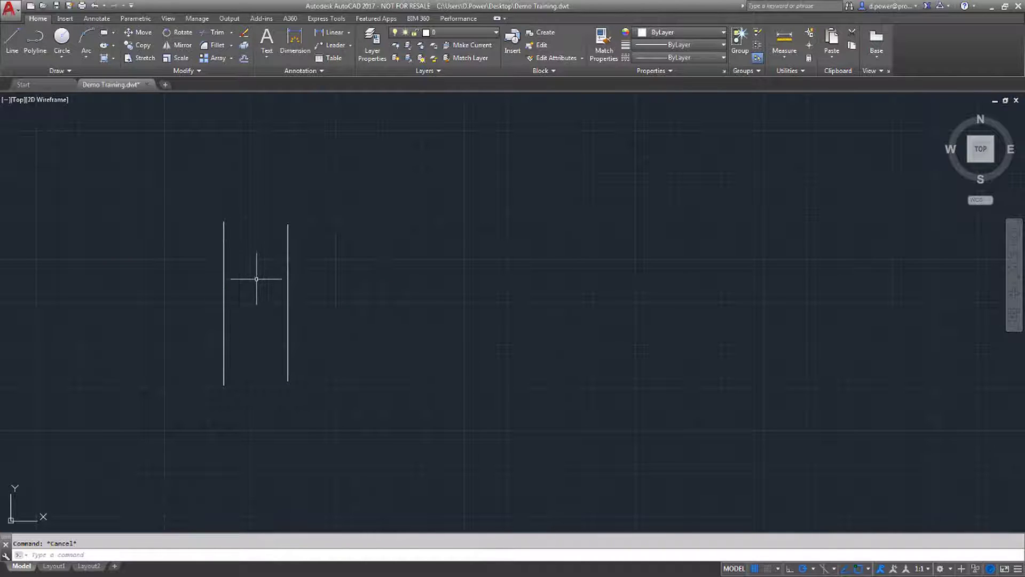
- Select both vertical lines and delete them
left_click(224, 300)
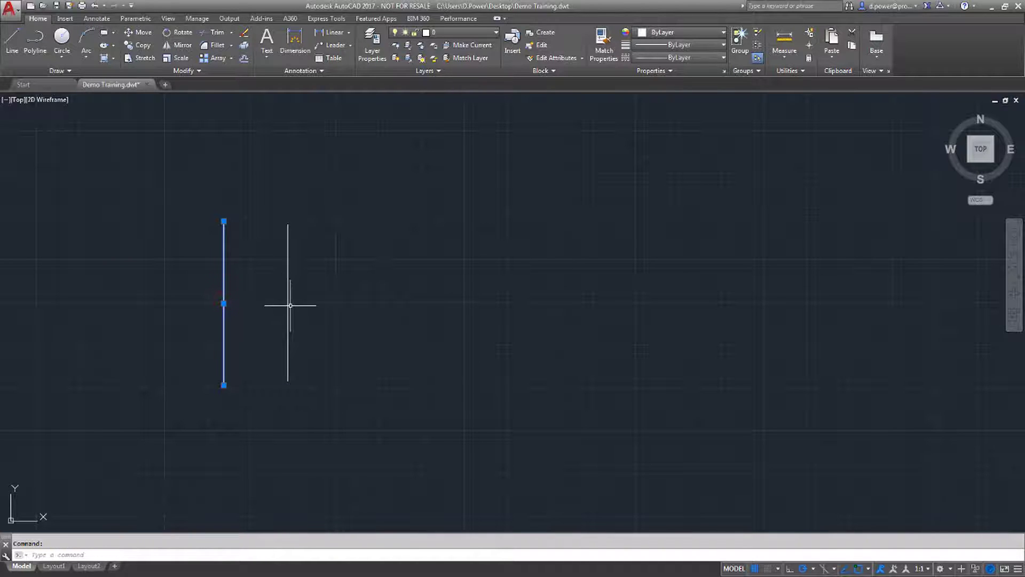
mouse_move(335, 345)
left_mouse_down()
mouse_move(249, 334)
mouse_move(185, 257)
left_mouse_up()
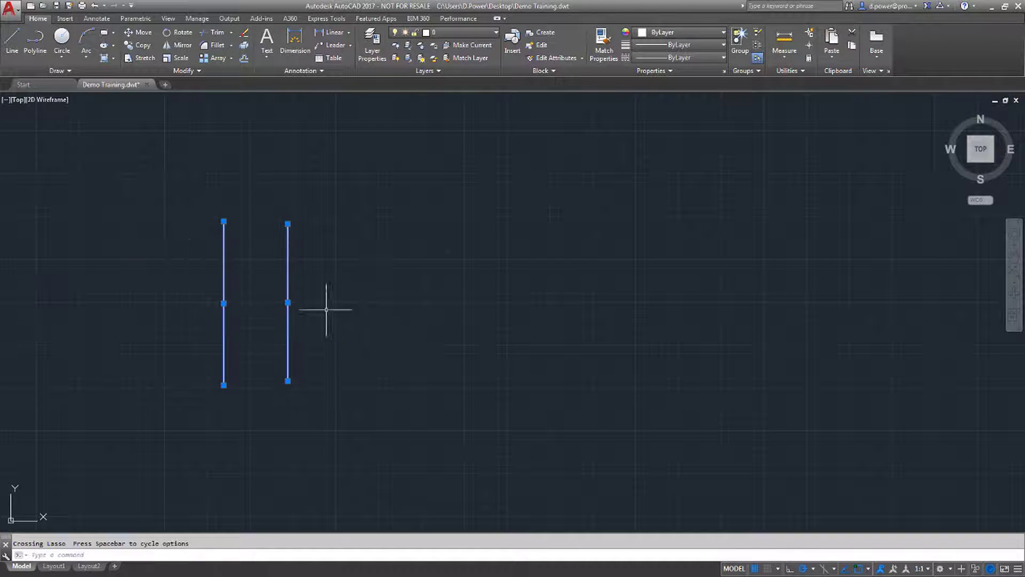
key("Delete")
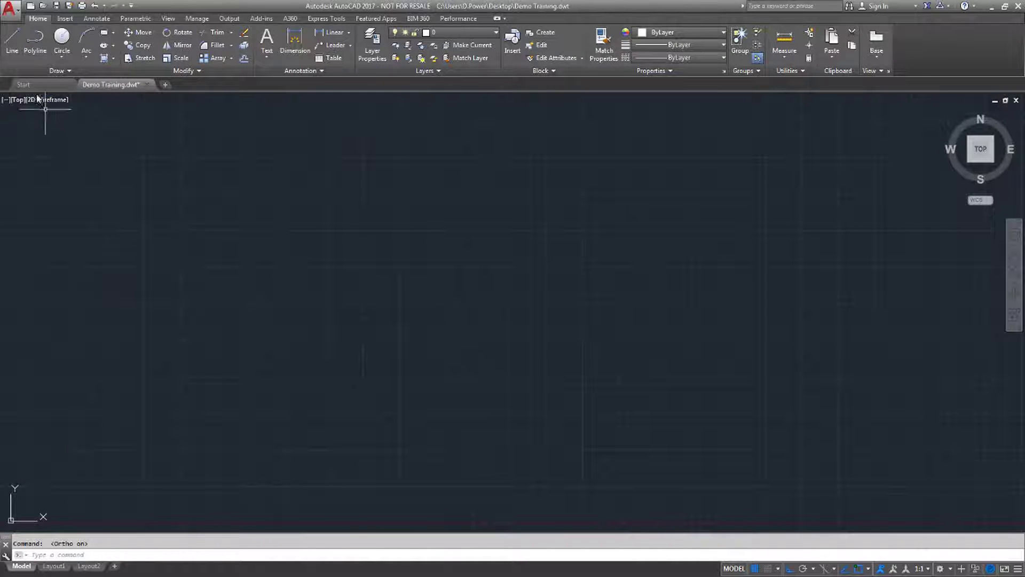
left_click(12, 41)
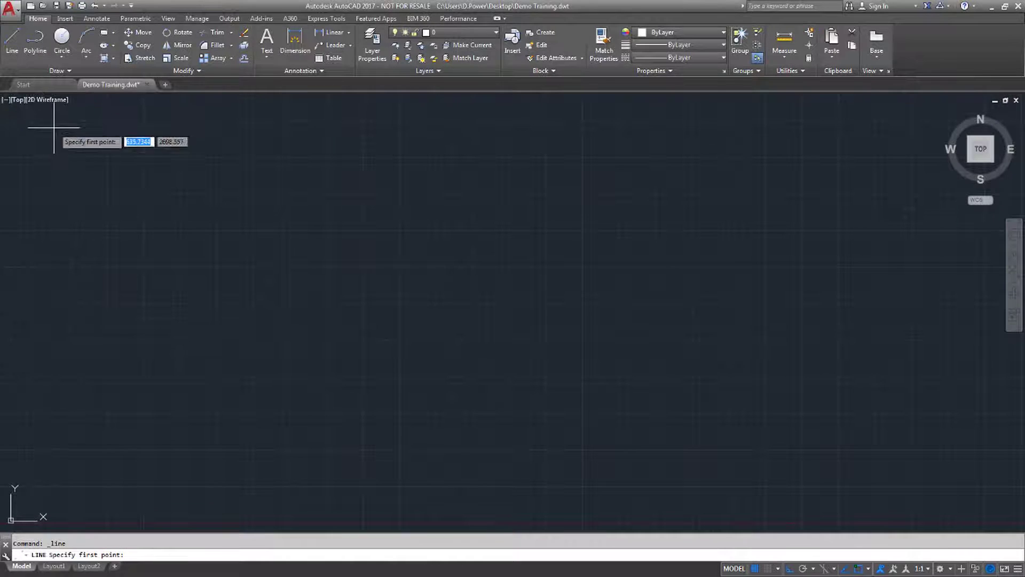
left_click(360, 266)
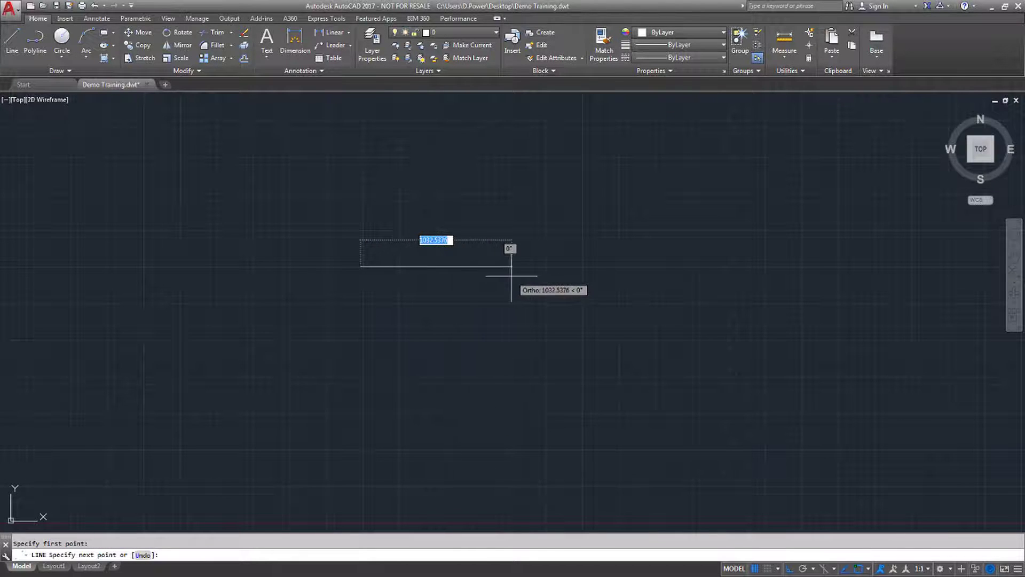
key("Escape")
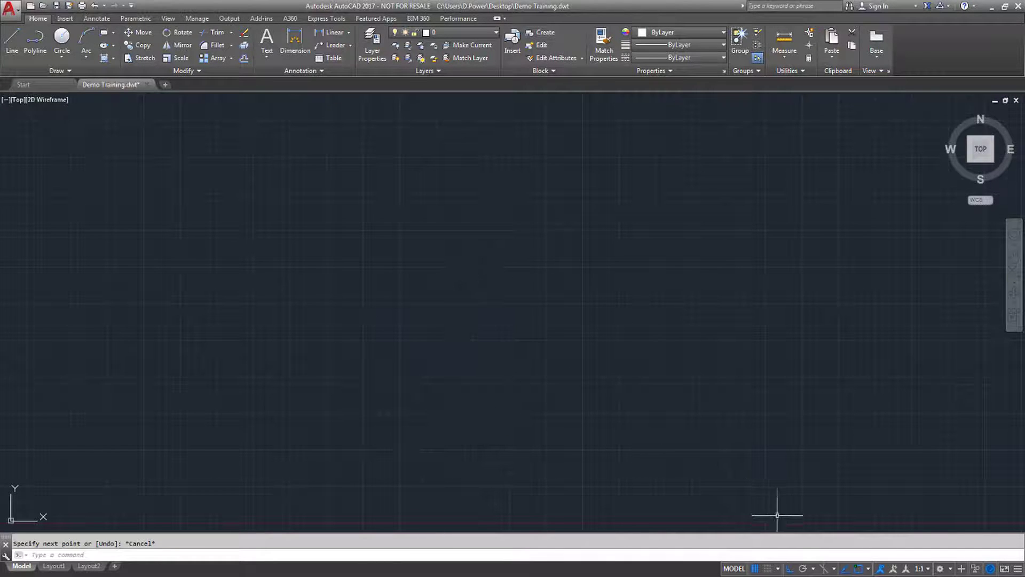
- Turn Ortho mode off and review the available object snap modes
left_click(788, 570)
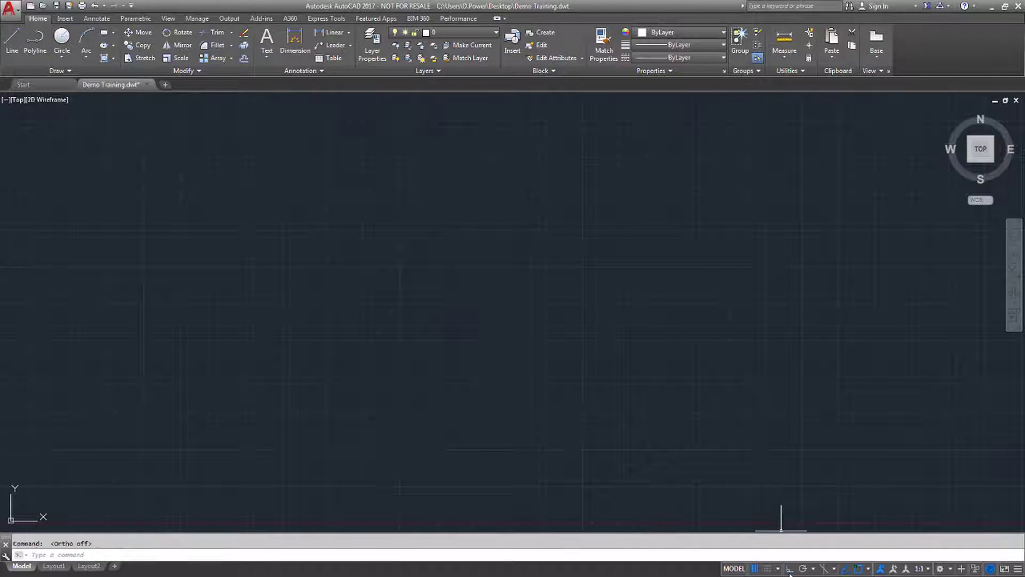
left_click(869, 568)
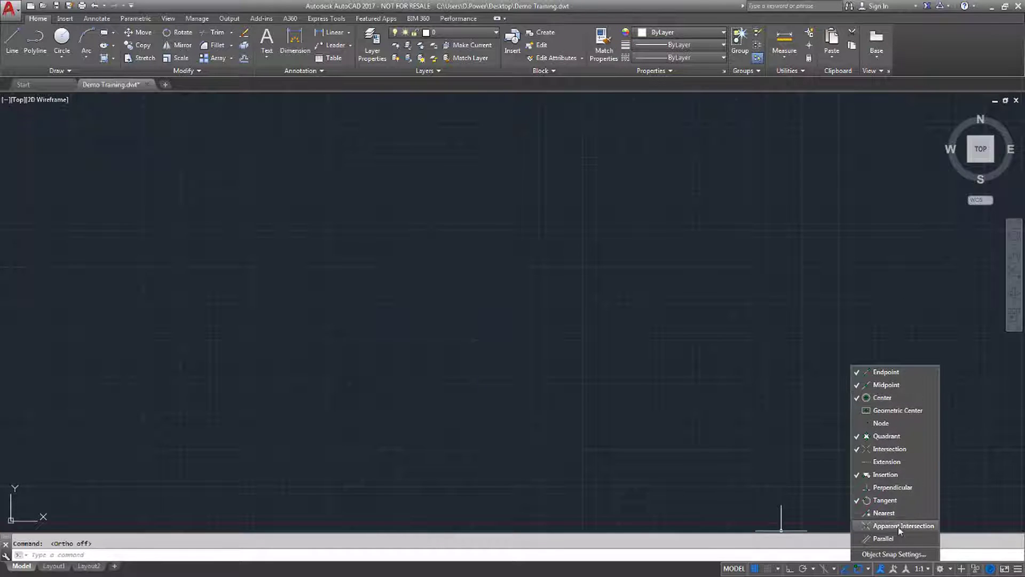
left_click(748, 545)
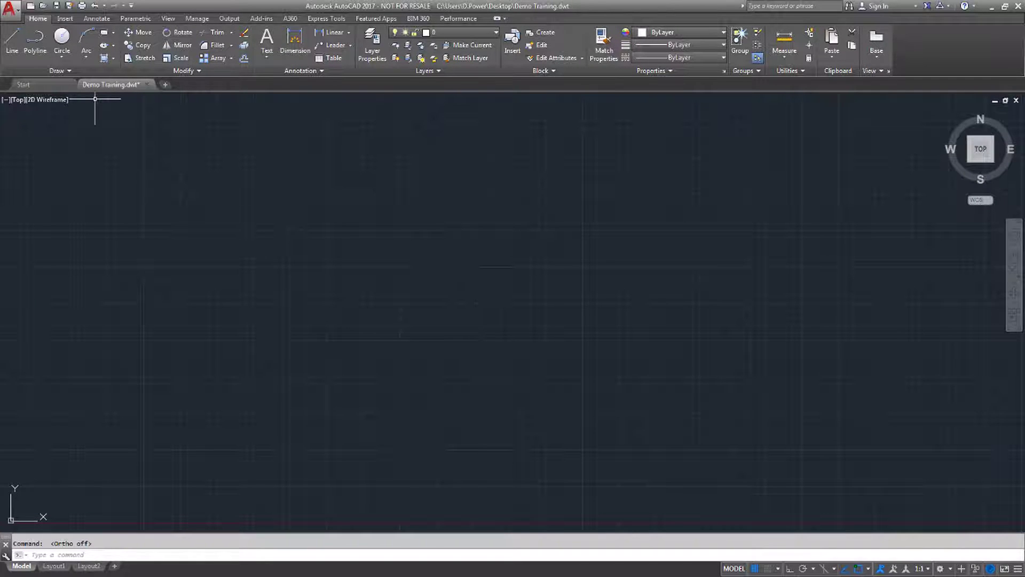
- Draw a single horizontal line in the empty drawing area with the Line command
left_click(12, 40)
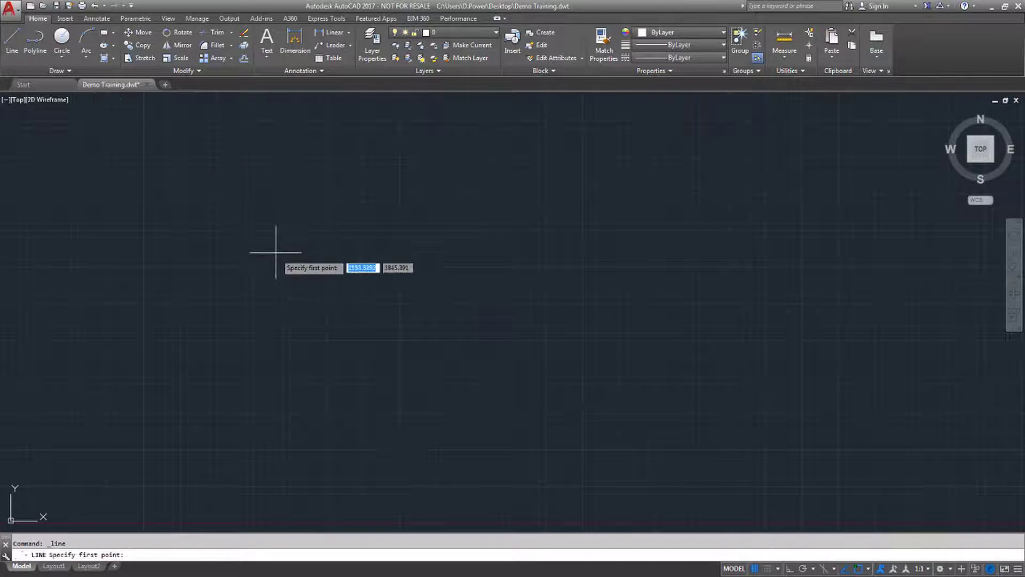
left_click(283, 267)
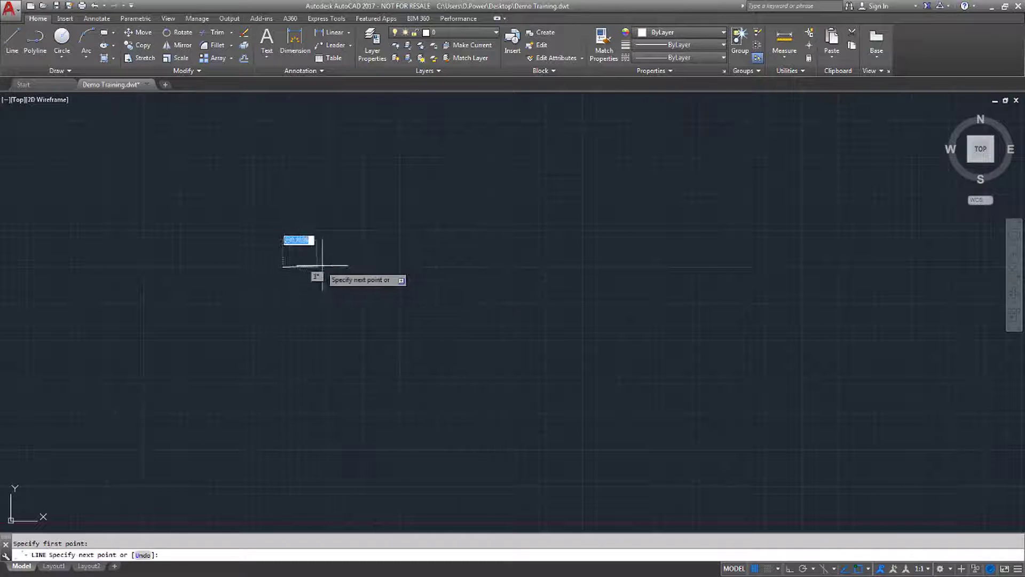
left_click(503, 267)
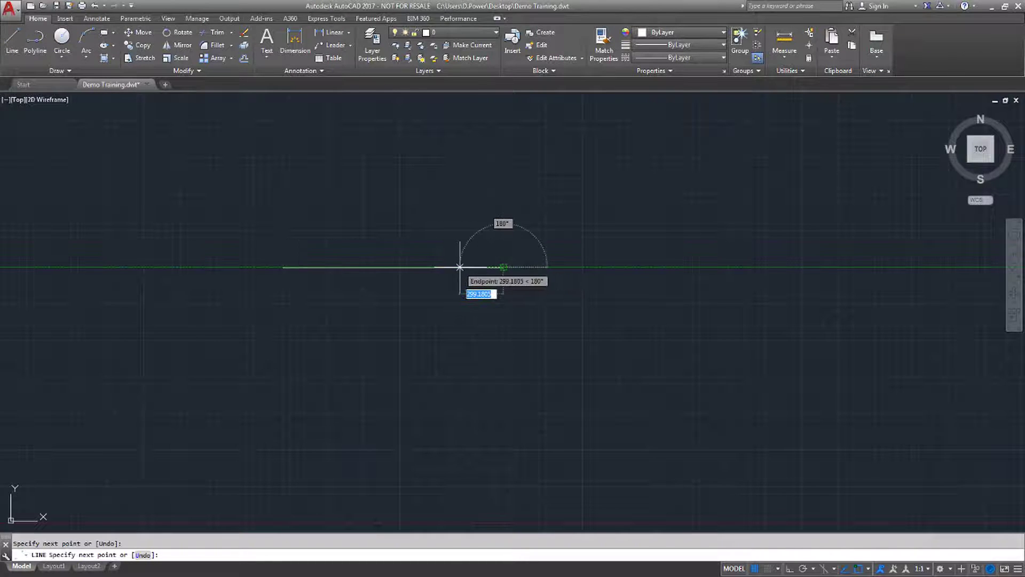
key("Return")
- Draw a vertical line upward from the right endpoint of the horizontal line, using the endpoint snap
left_click(12, 40)
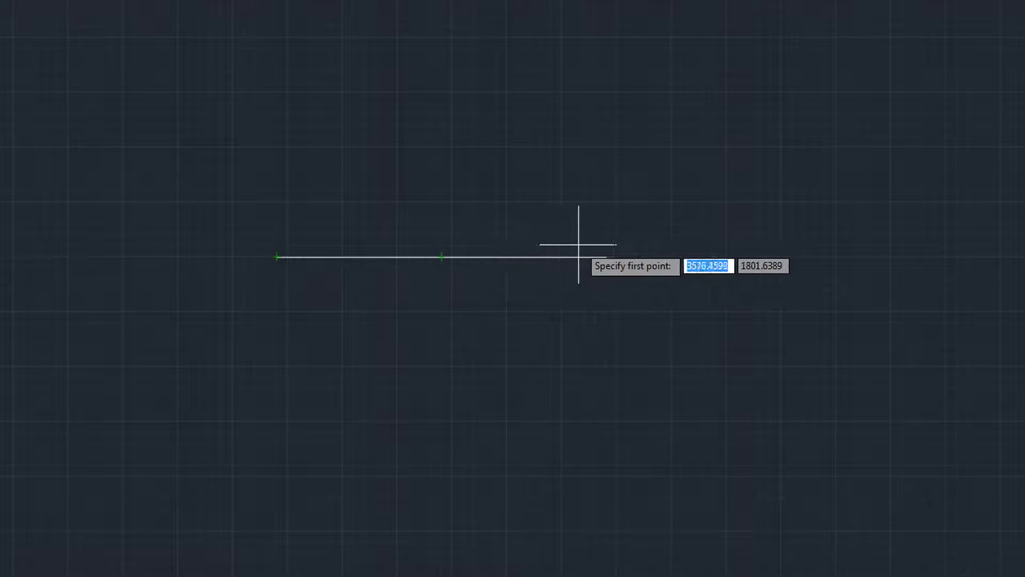
left_click(608, 257)
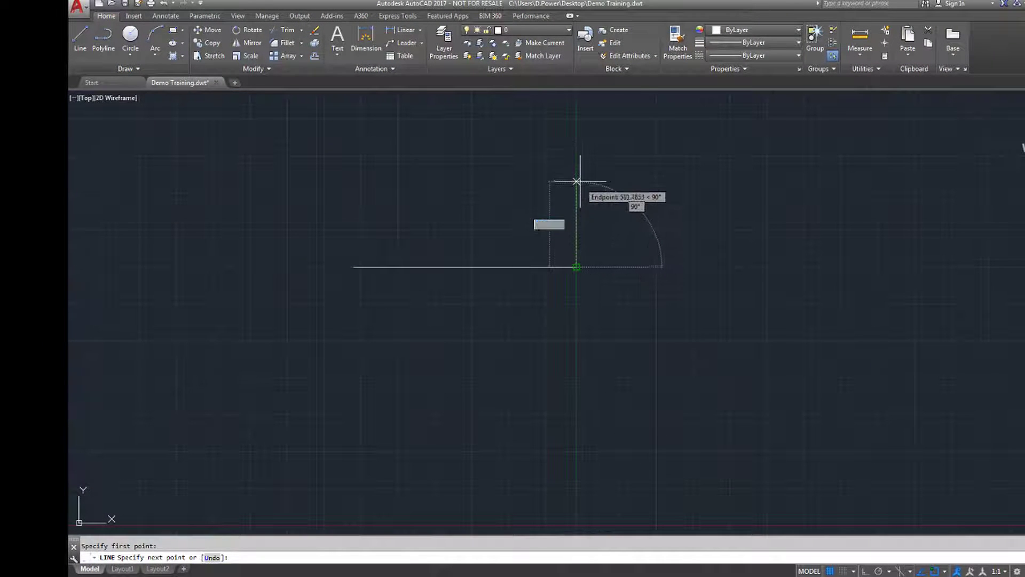
left_click(581, 168)
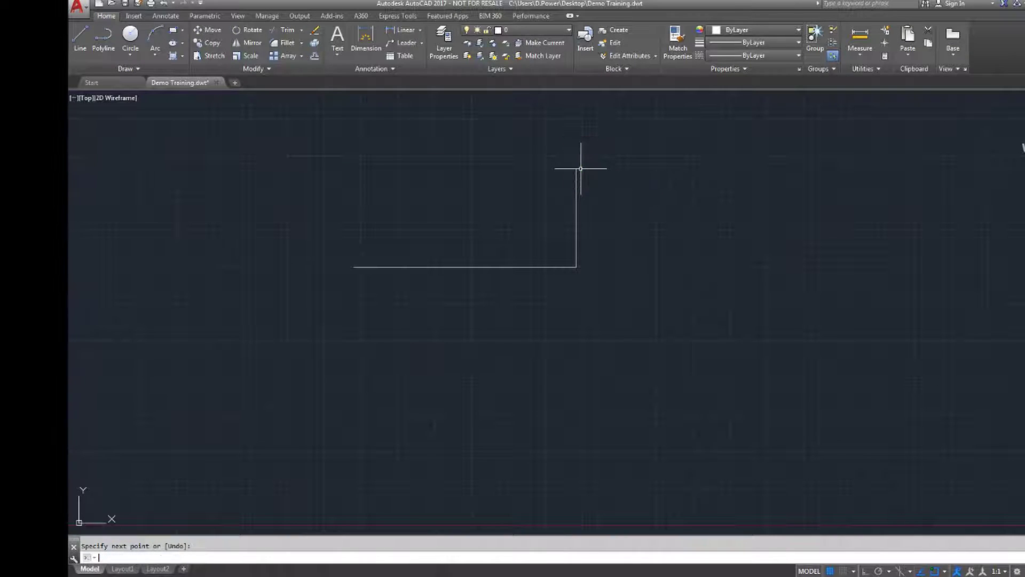
key("Return")
- Select both the horizontal and vertical lines with a crossing selection and delete them
mouse_move(617, 304)
left_mouse_down()
mouse_move(555, 274)
mouse_move(579, 210)
mouse_move(588, 218)
left_mouse_up()
key("Delete")
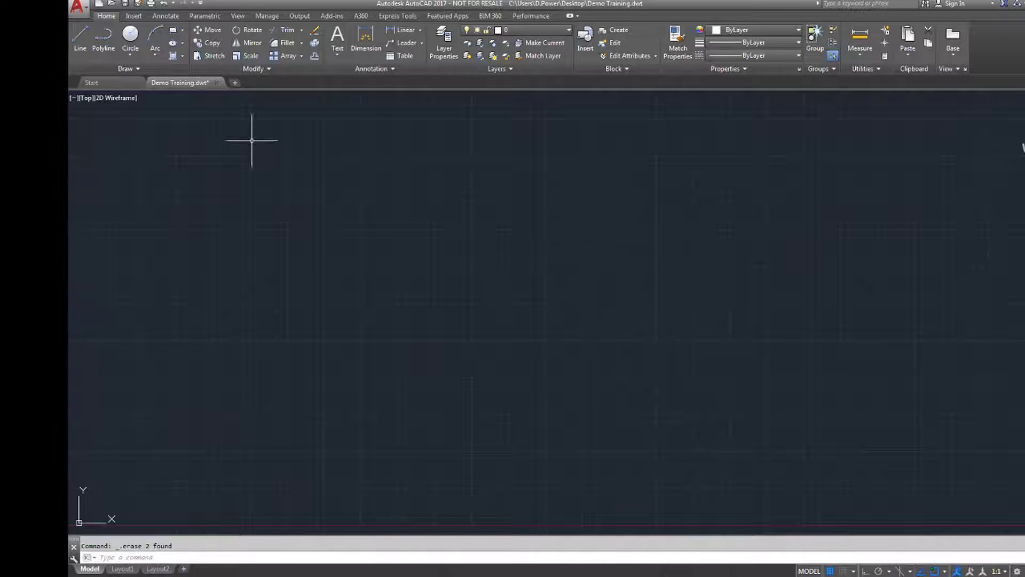
left_click(80, 37)
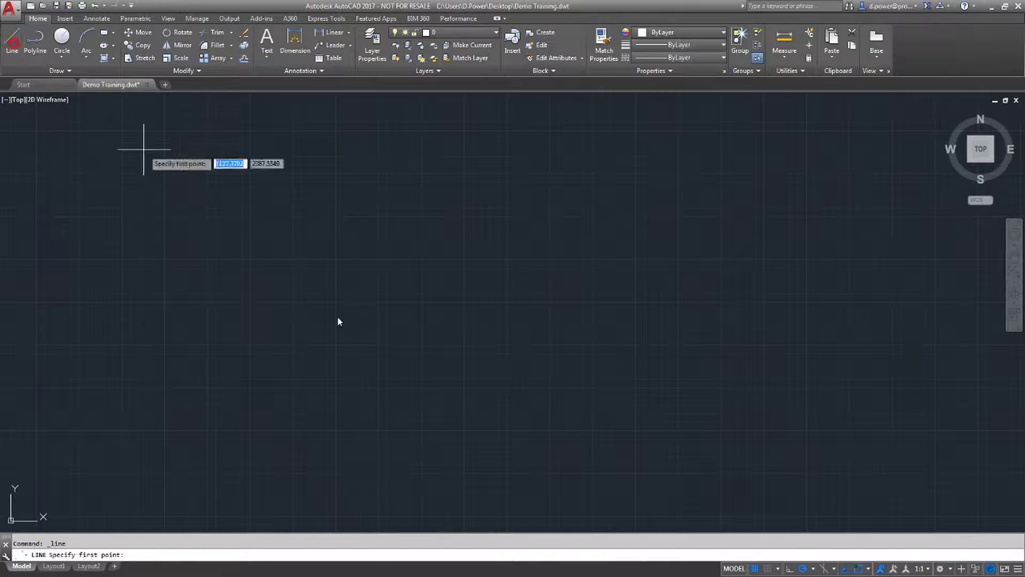
left_click(350, 370)
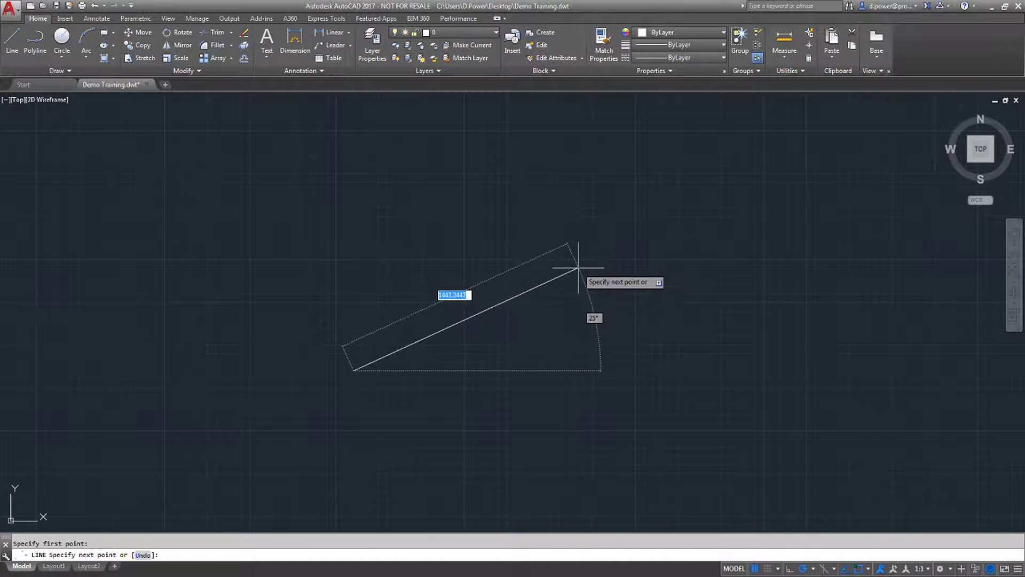
key("Tab")
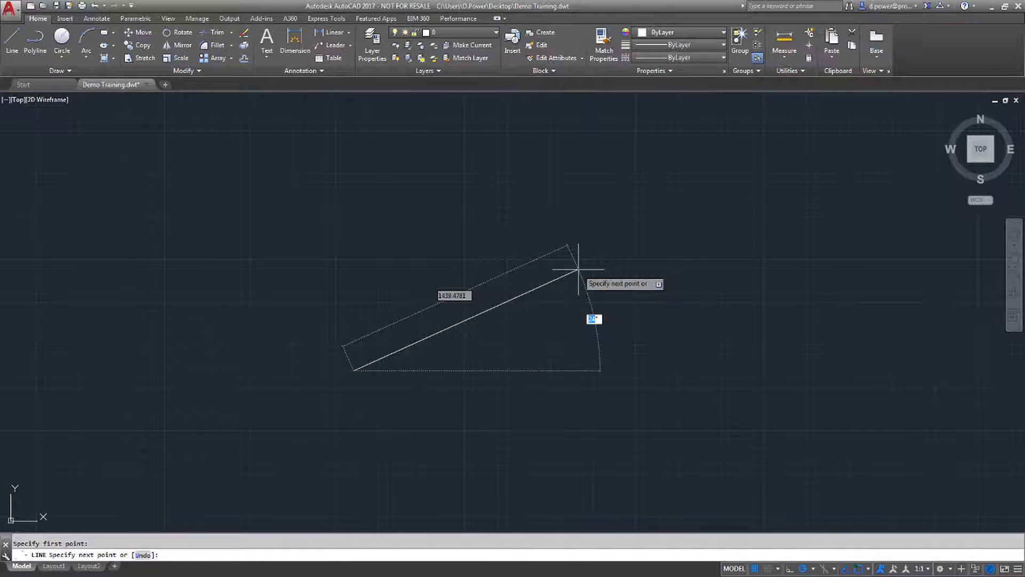
key("Return")
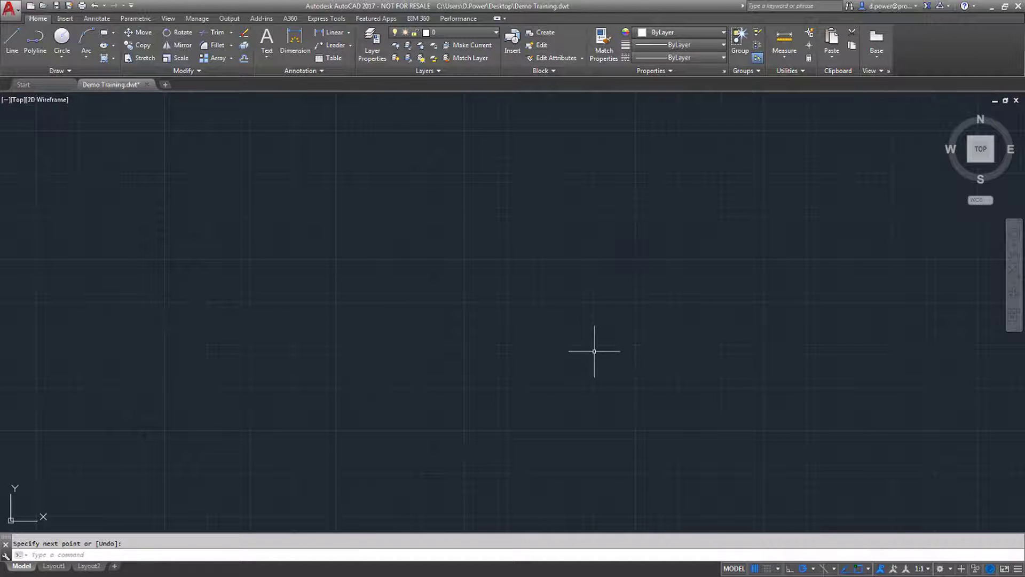
- Draw a single line starting at the origin 0,0 with a length of 200 at an angle of about 27°
left_click(15, 49)
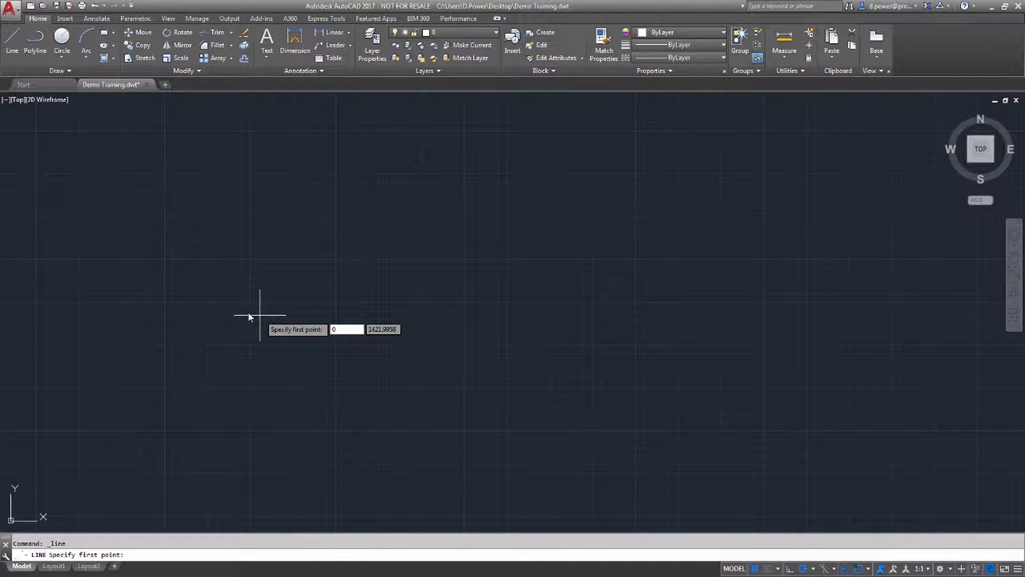
key("Tab")
type("0")
key("Return")
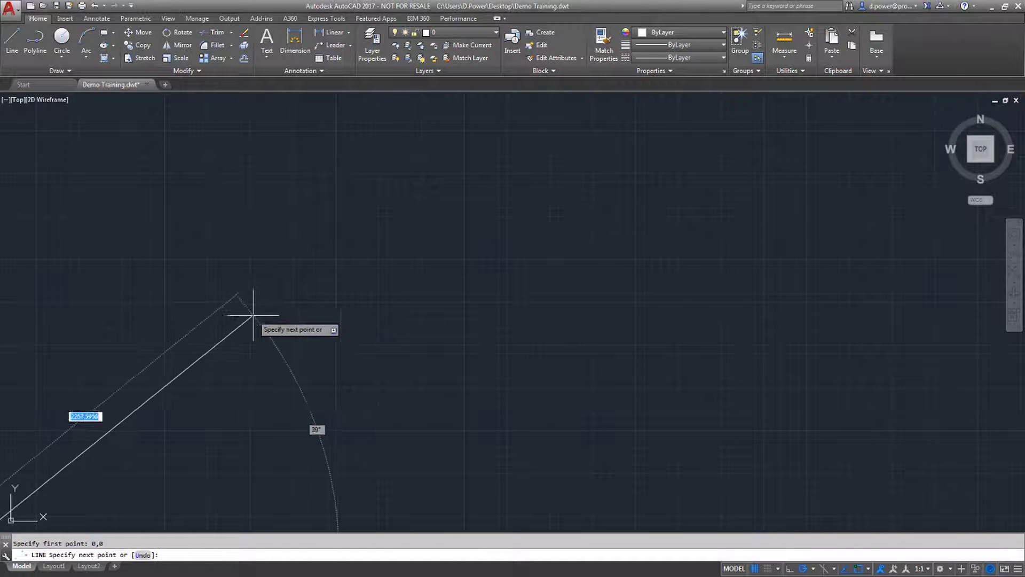
scroll(450, 195, "down", 6)
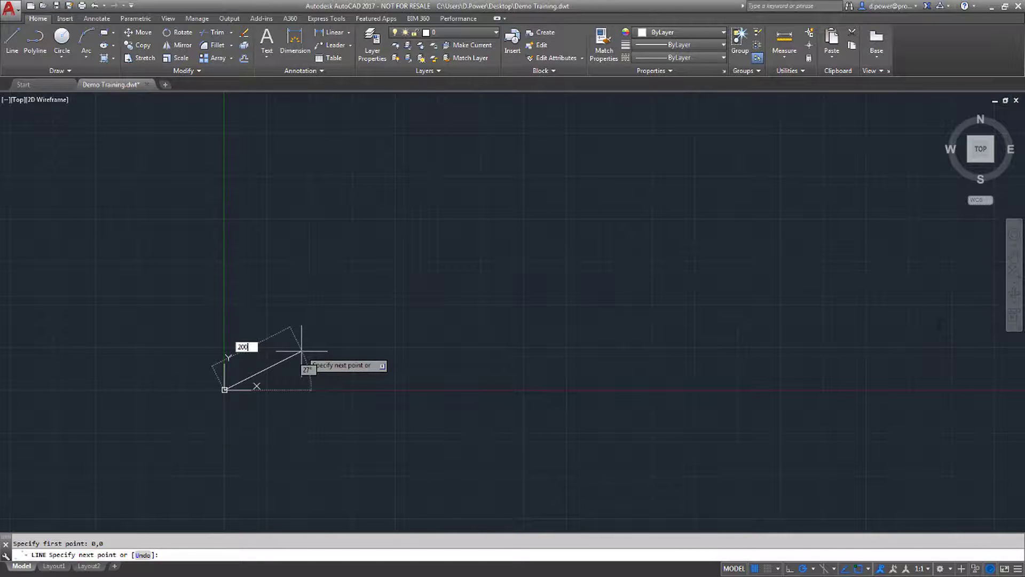
key("Return")
key("Escape")
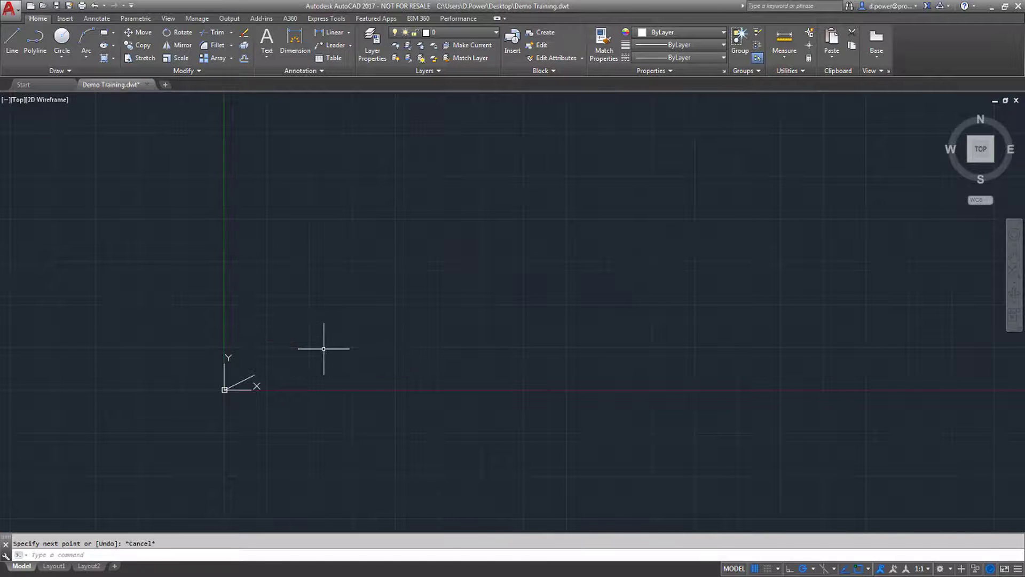
- Draw three connected lines from the sloped line's upper endpoint, horizontally right, diagonally down to the X axis, and back to the origin
scroll(284, 371, "down", 2)
scroll(262, 376, "up", 4)
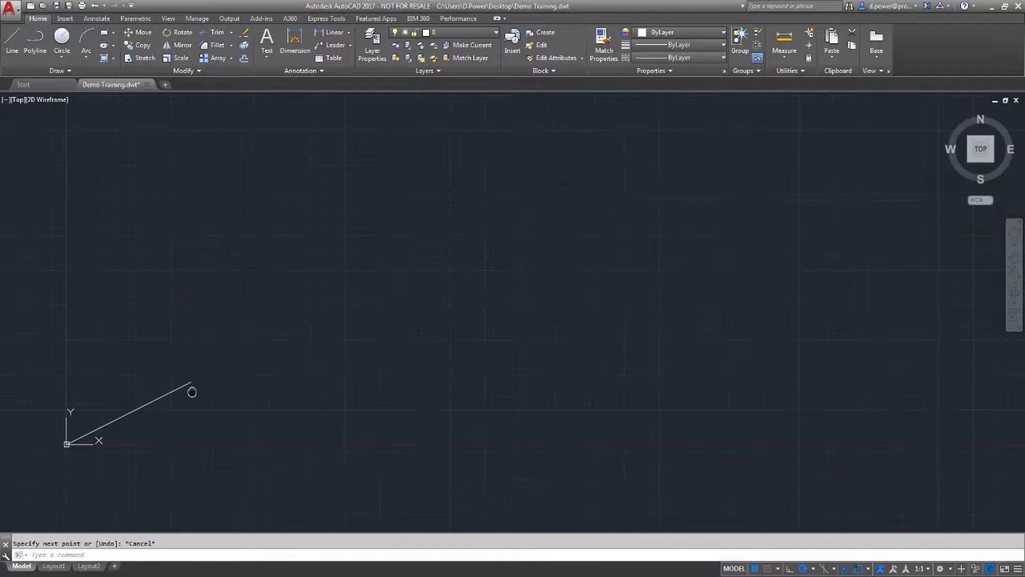
middle_click_drag(192, 391, 372, 271)
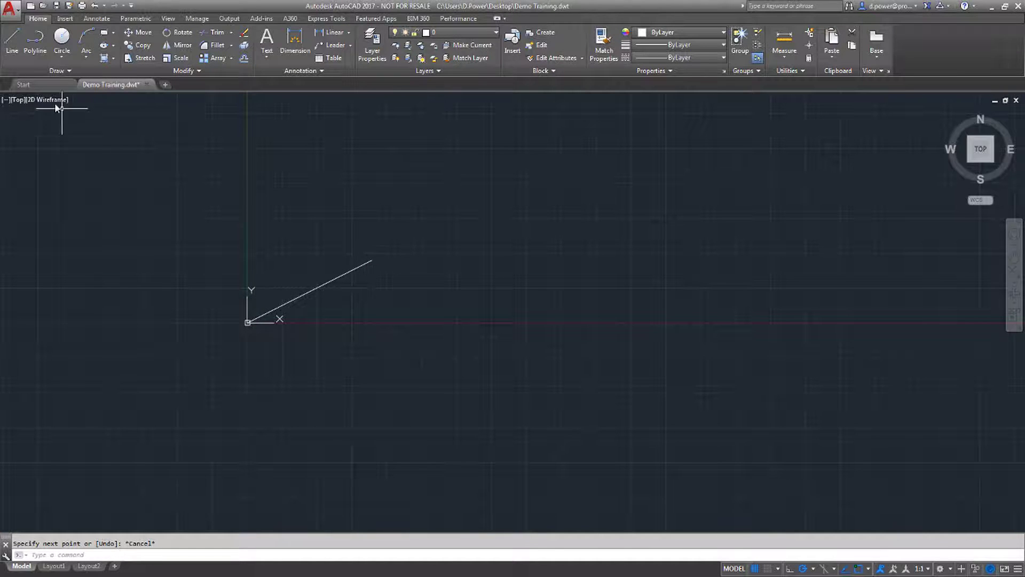
left_click(12, 42)
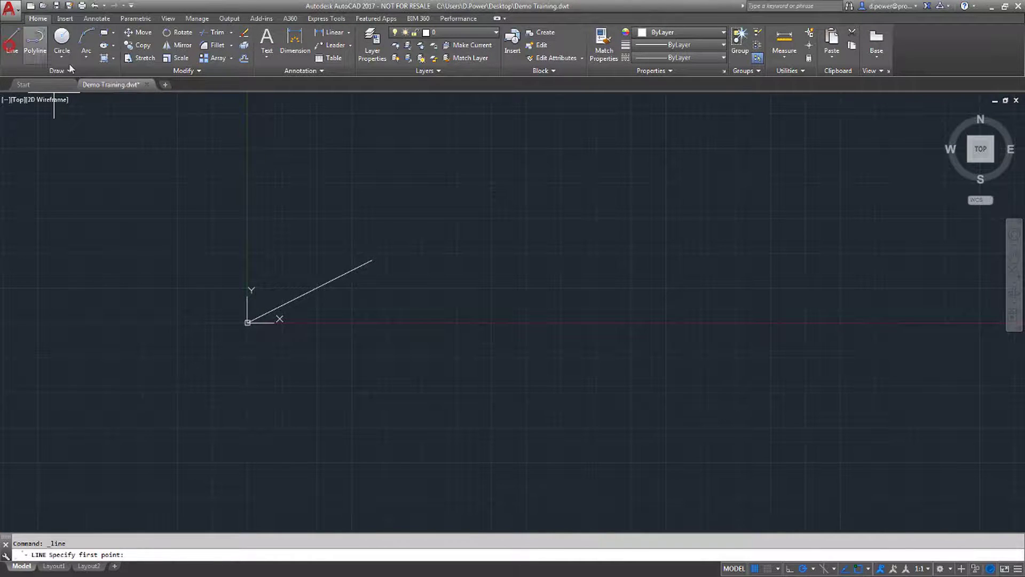
left_click(373, 261)
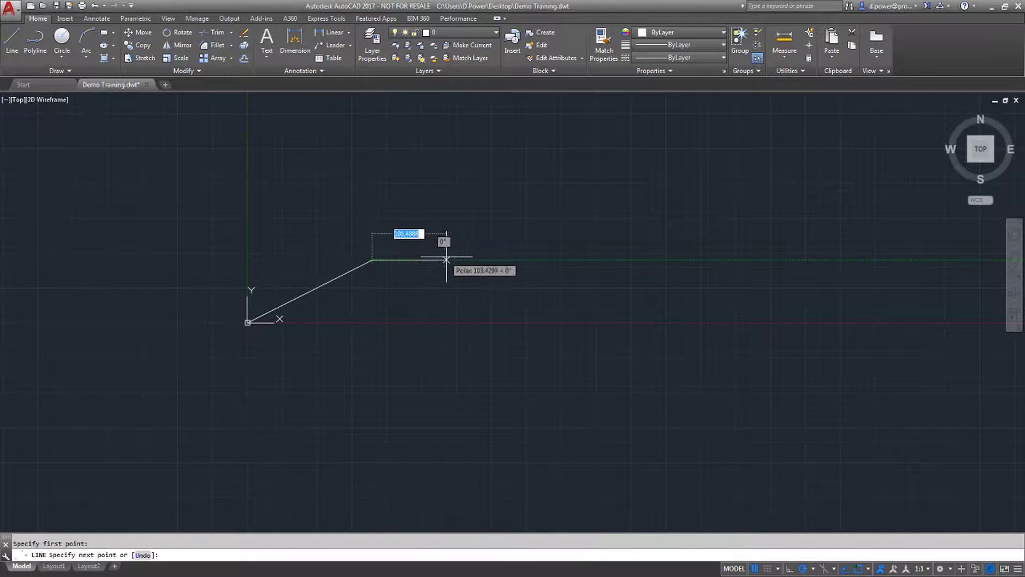
left_click(465, 260)
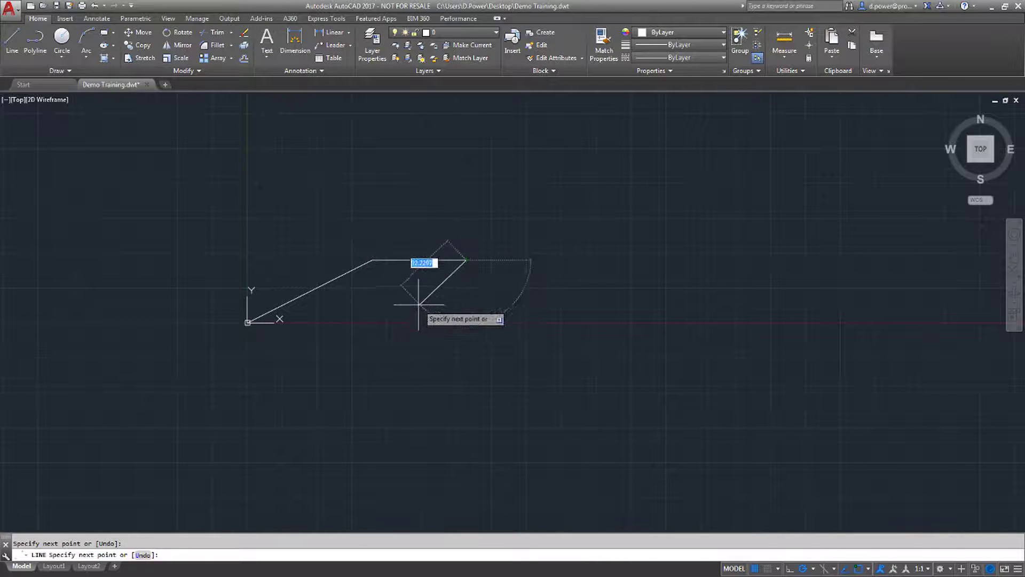
left_click(385, 322)
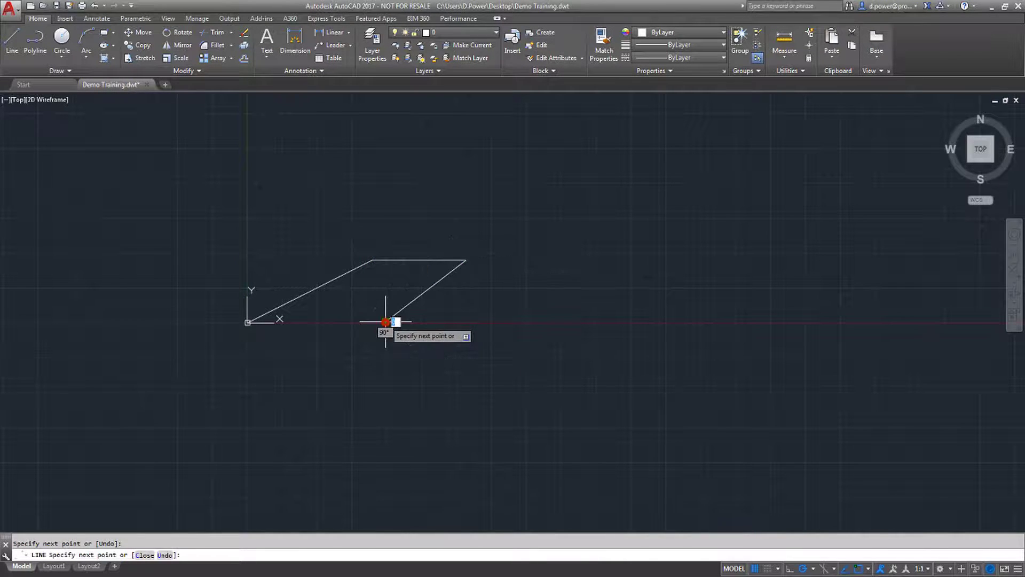
left_click(247, 322)
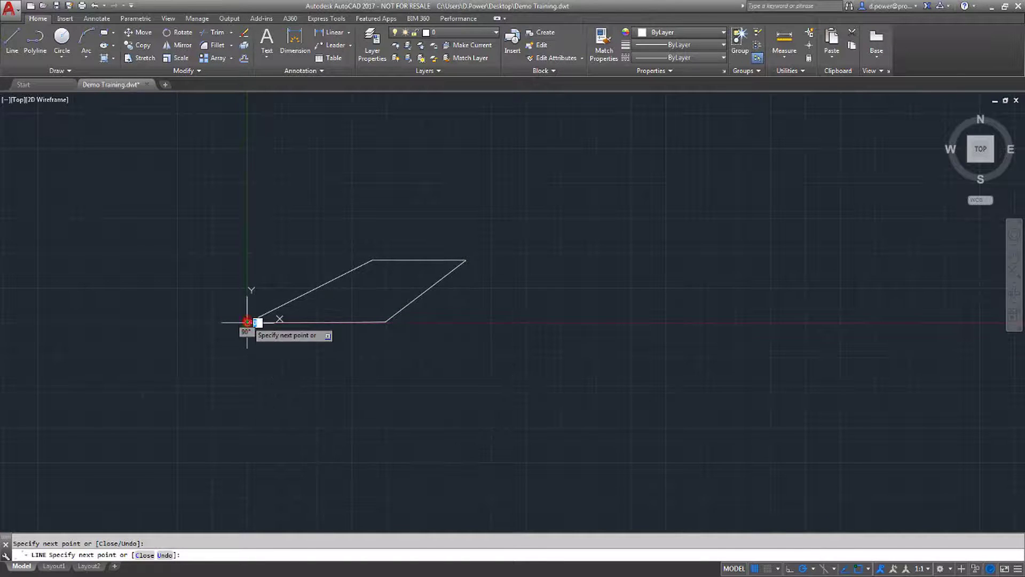
key("Escape")
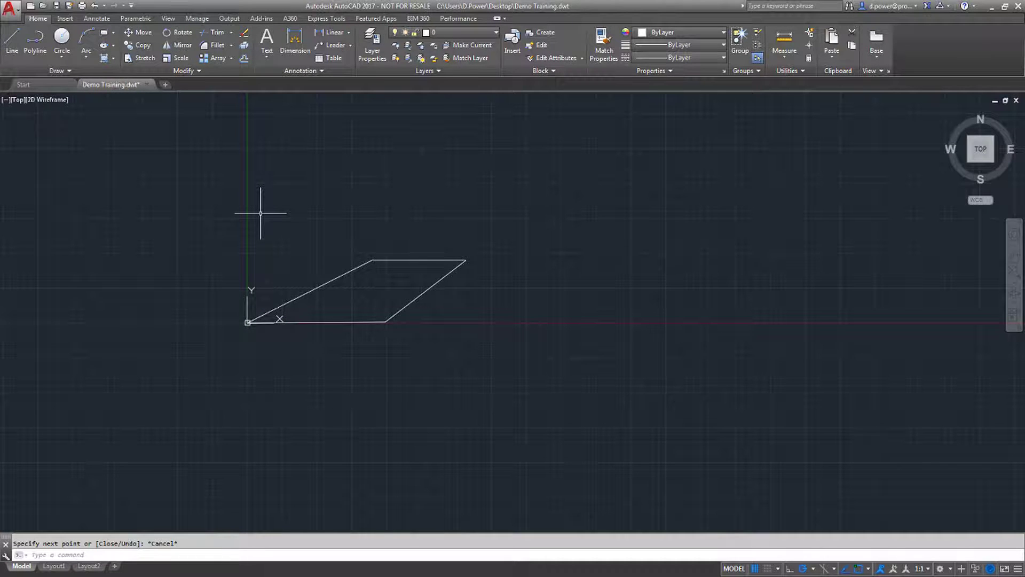
- Draw a four-sided, roughly rectangular polyline to the right of the slanted shape, finishing at its start point
left_click(35, 44)
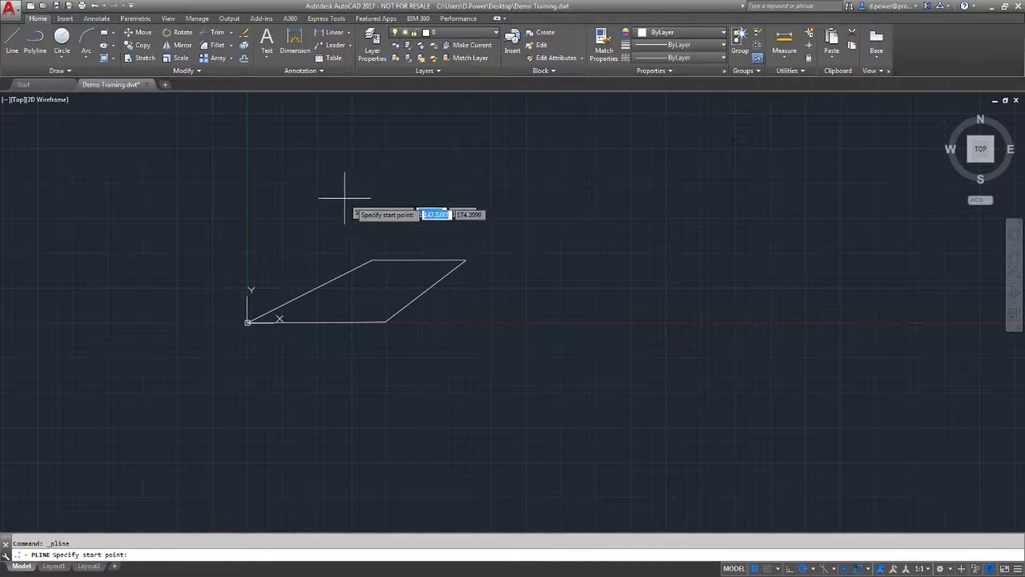
left_click(570, 195)
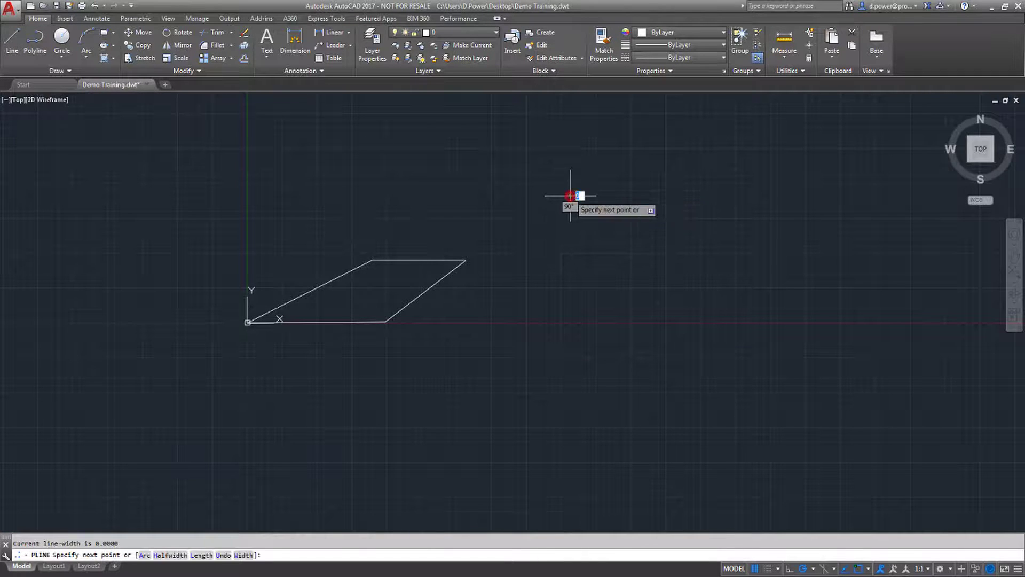
left_click(723, 195)
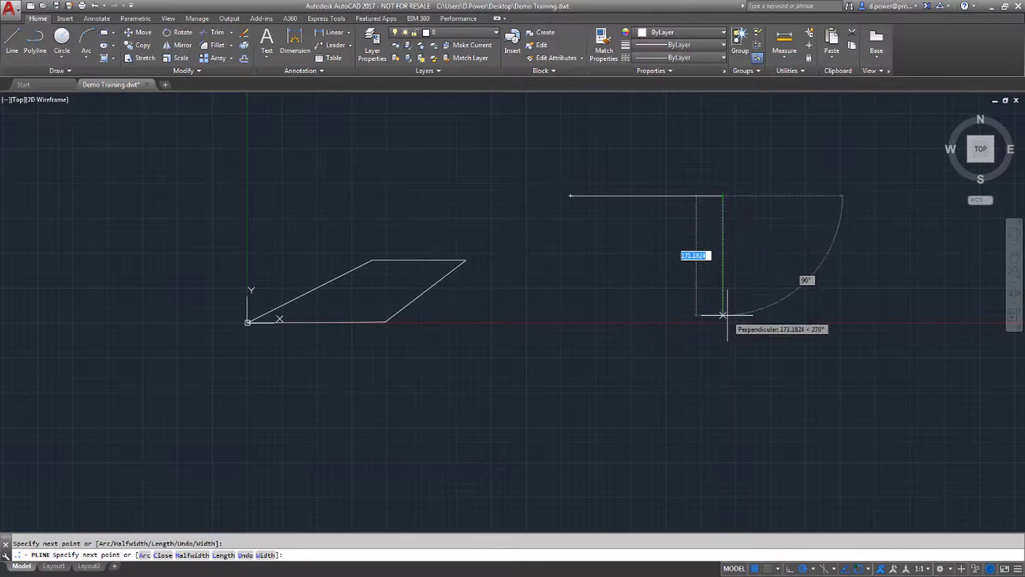
left_click(723, 320)
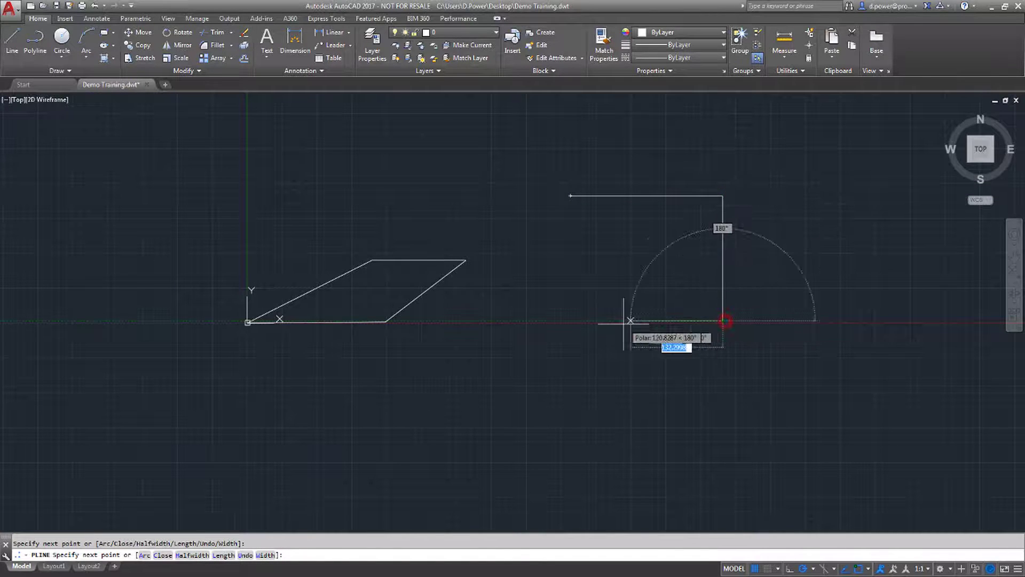
left_click(567, 321)
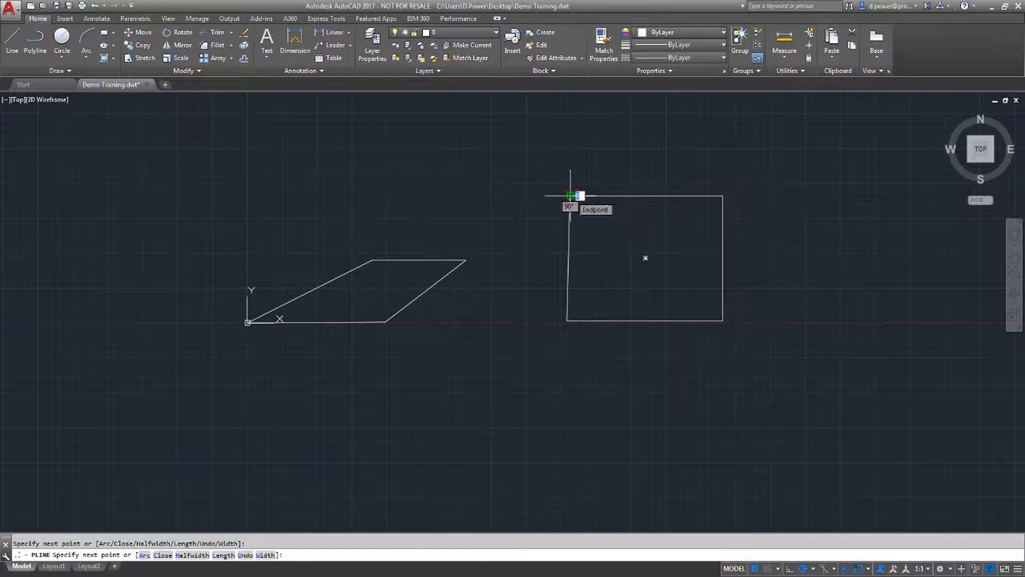
left_click(570, 196)
key("Escape")
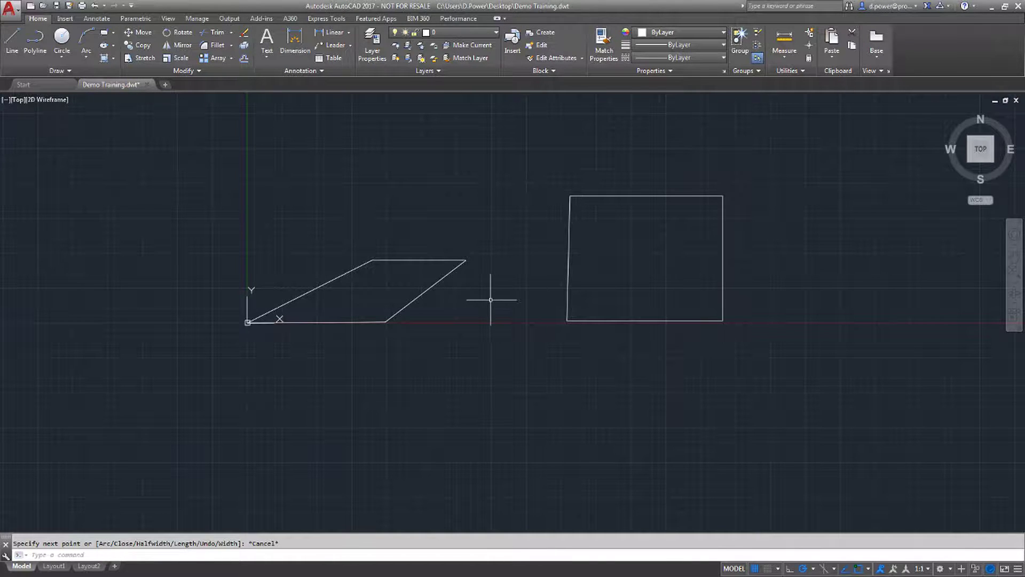
- Compare selecting the slanted shape's right and upper lines with selecting the rectangular polyline, clearing the selection each time
left_click(435, 278)
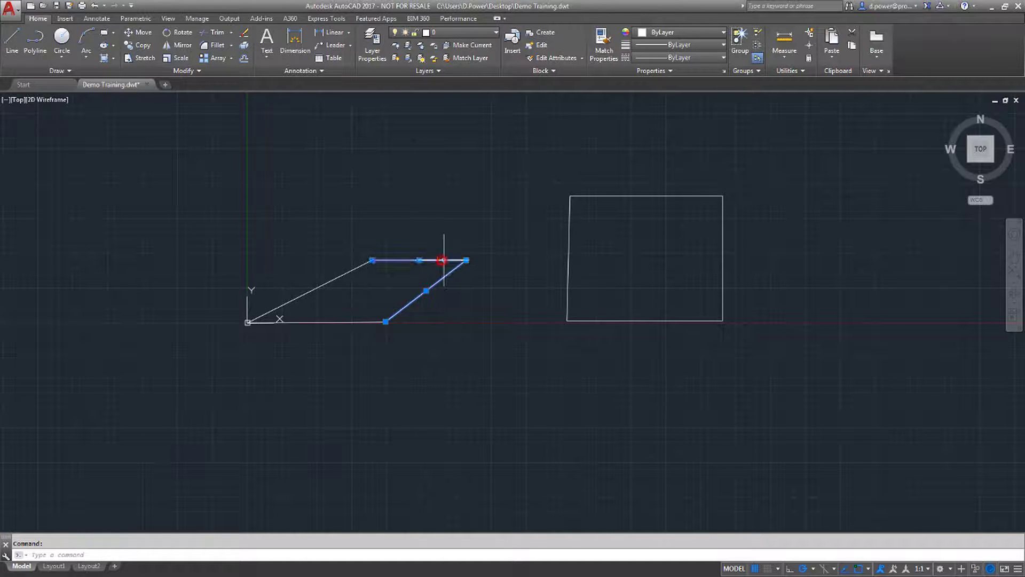
left_click(454, 260)
key("Escape")
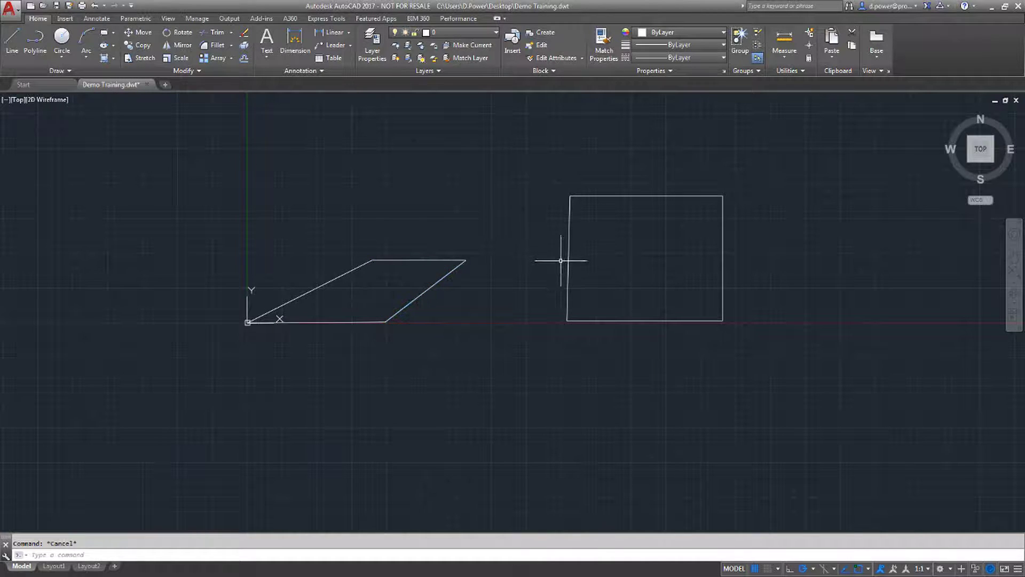
left_click(568, 270)
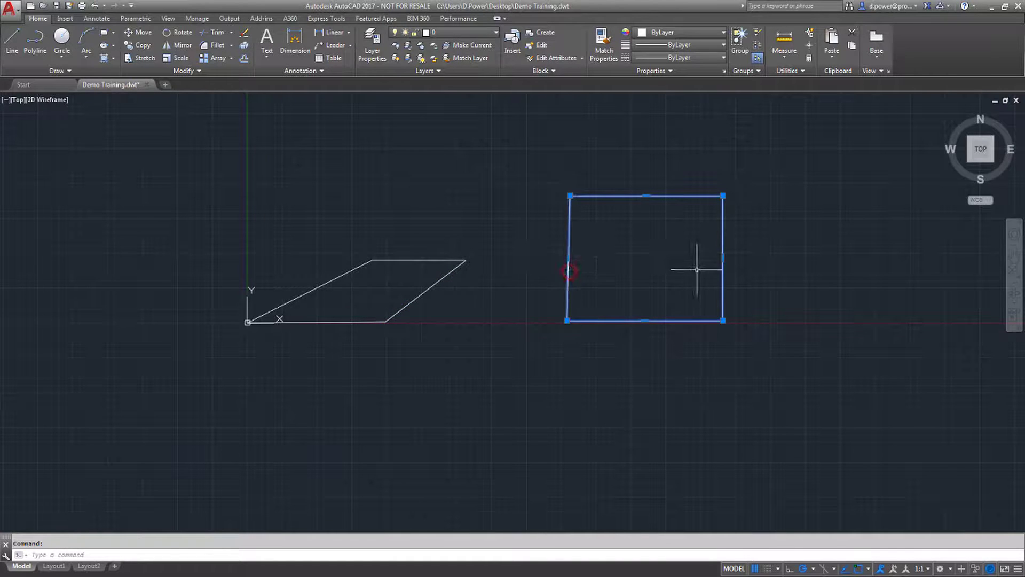
key("Escape")
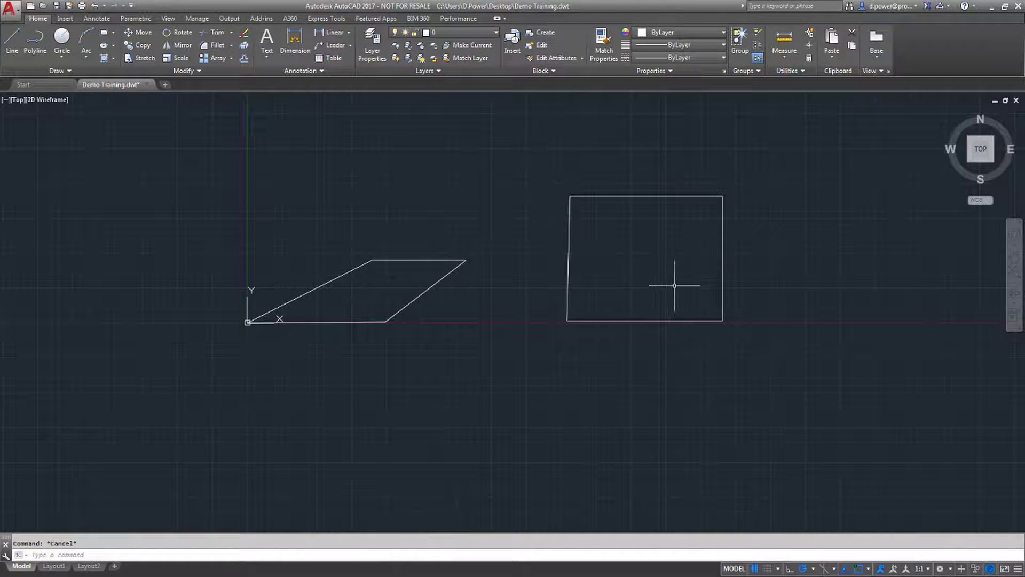
- Draw two construction lines from the slanted shape's upper-left corner, one through its lower-right corner and one through its upper-right corner
left_click(79, 72)
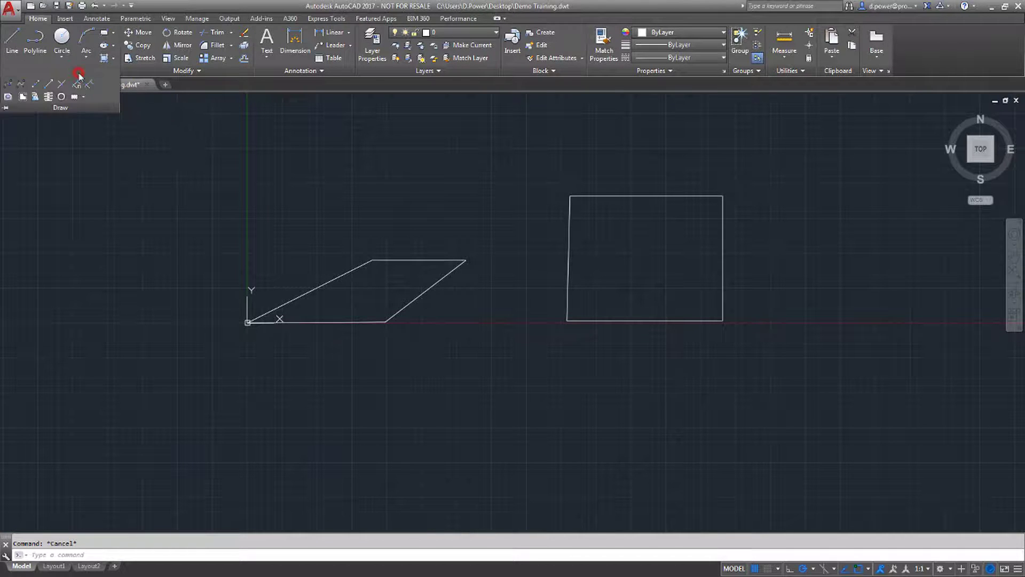
left_click(37, 85)
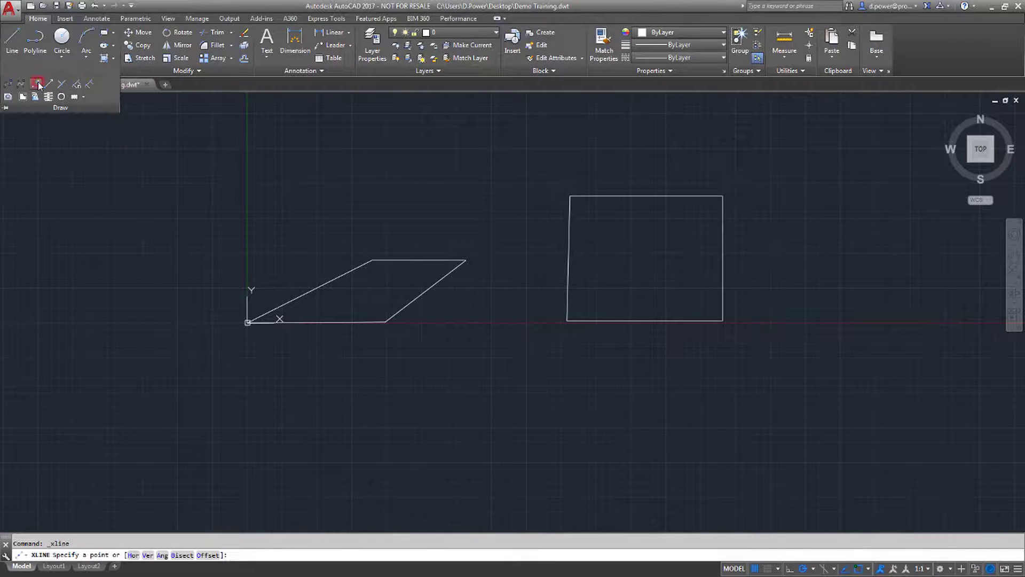
left_click(372, 260)
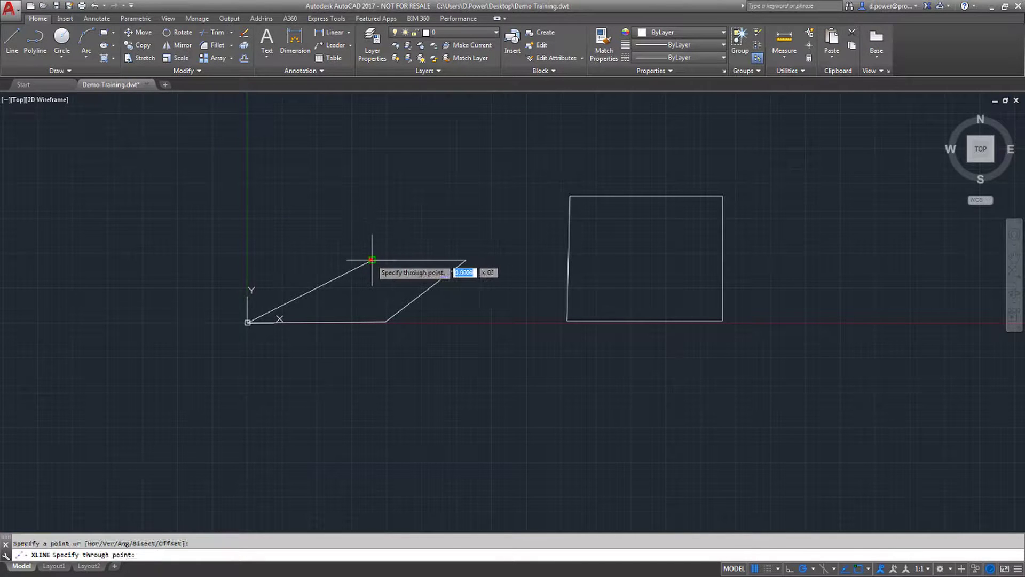
left_click(386, 321)
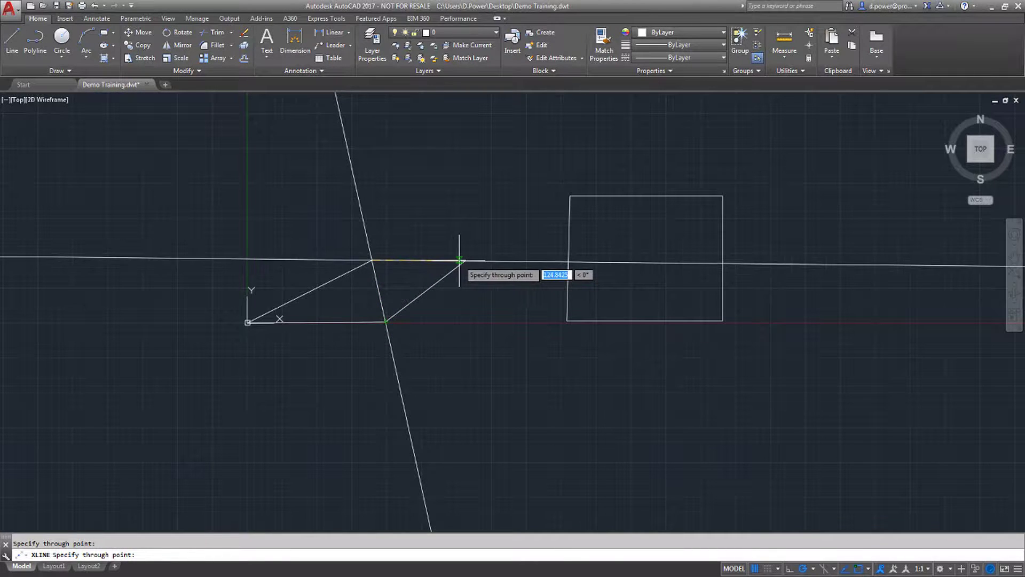
left_click(462, 260)
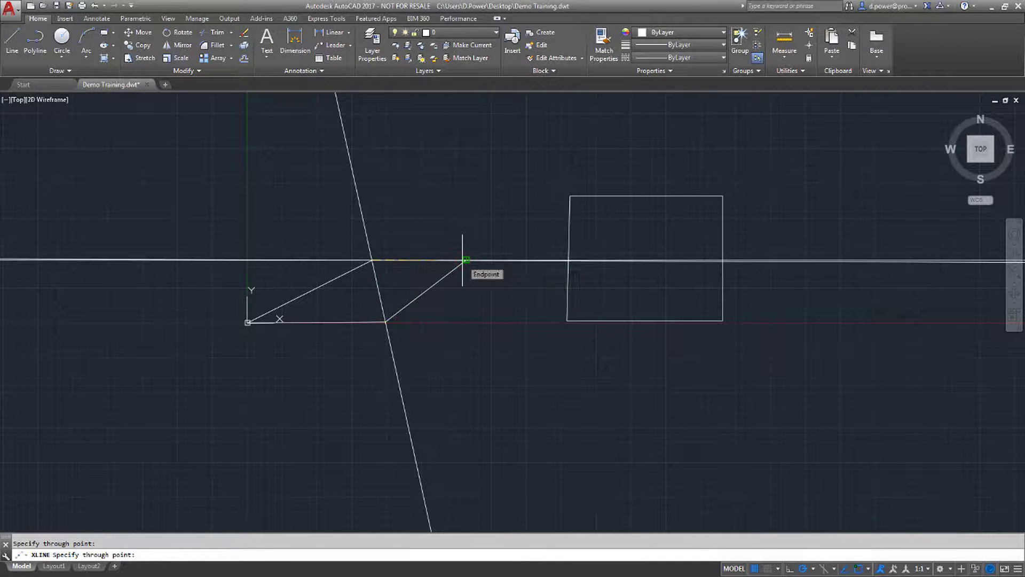
key("Escape")
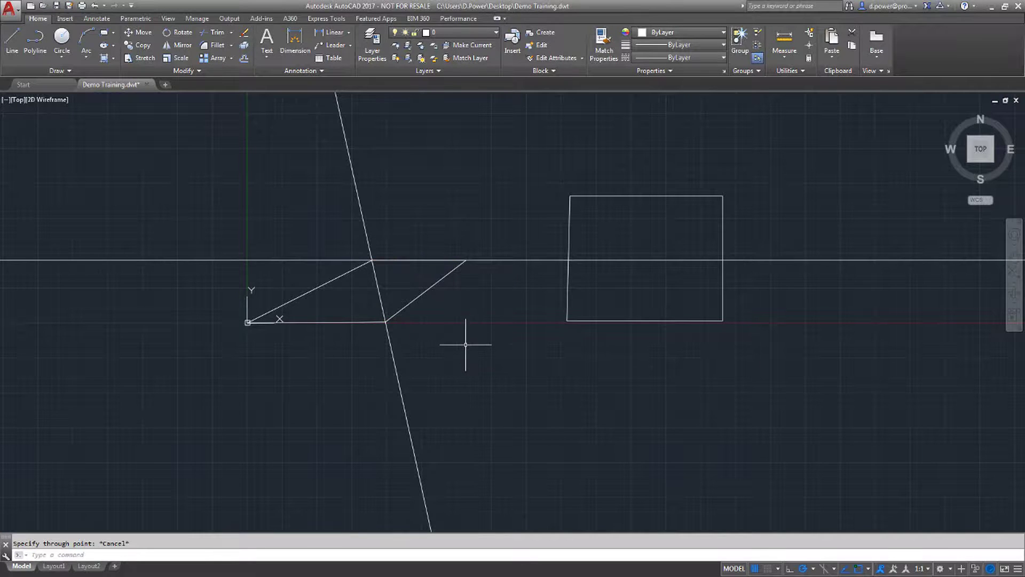
- View how far the construction lines extend, and undo them together with the view changes
scroll(464, 341, "down", 8)
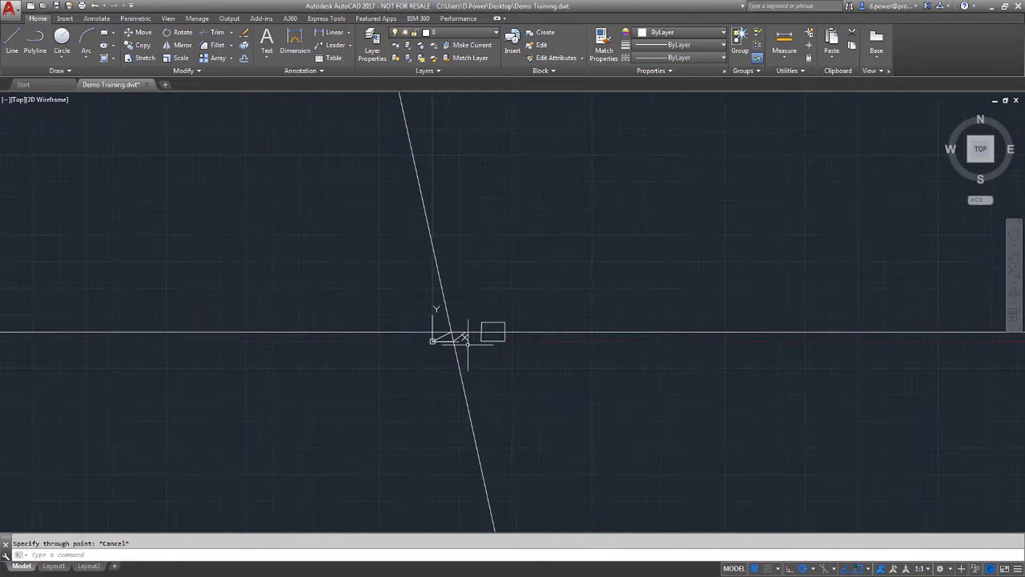
scroll(469, 344, "down", 2)
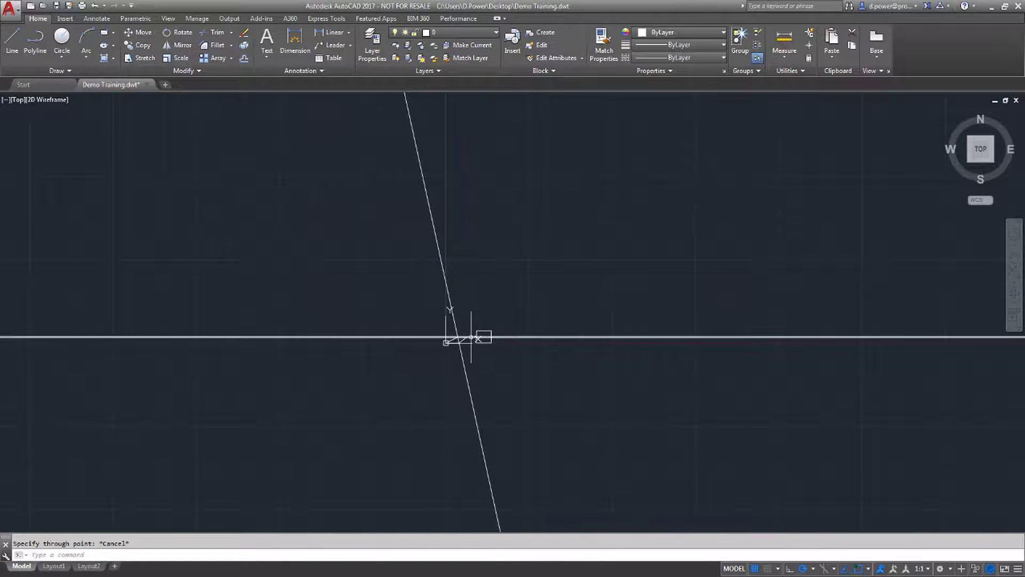
scroll(468, 344, "up", 4)
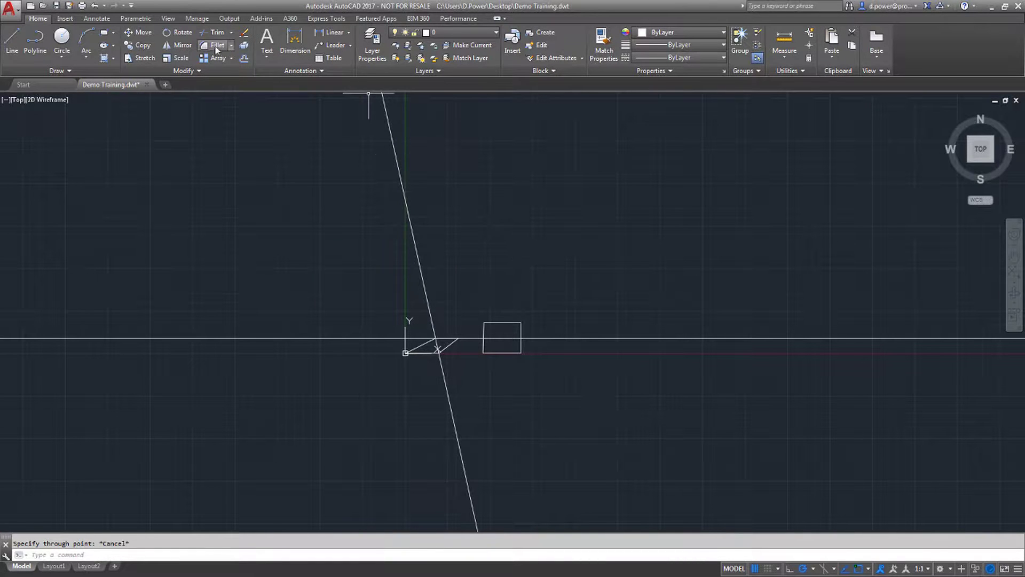
left_click(96, 6)
left_click(96, 6)
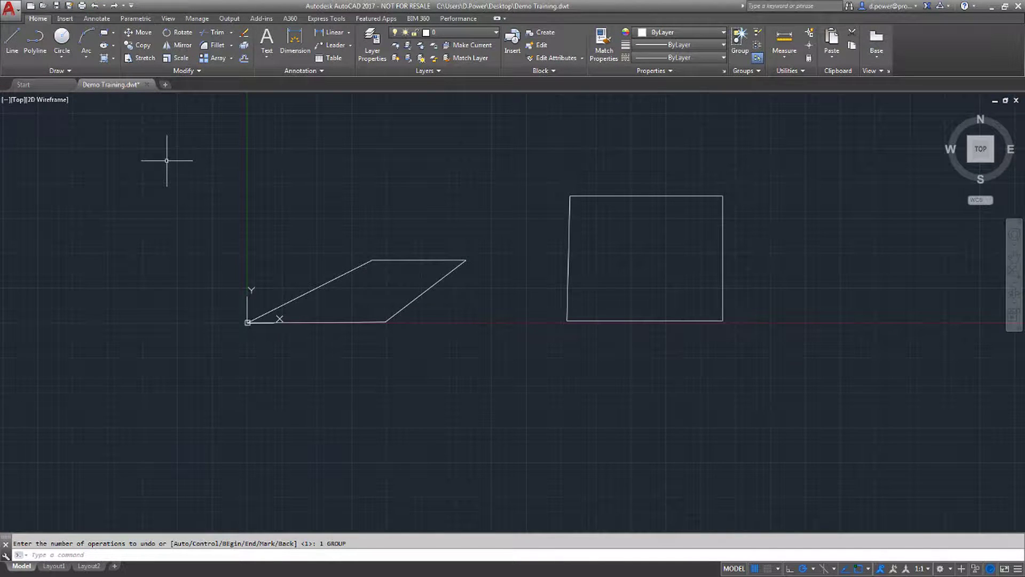
- Draw a circle centred in the rectangular polyline, with its radius reaching the midpoint of the polyline's right side
scroll(222, 245, "up", 2)
scroll(224, 250, "down", 4)
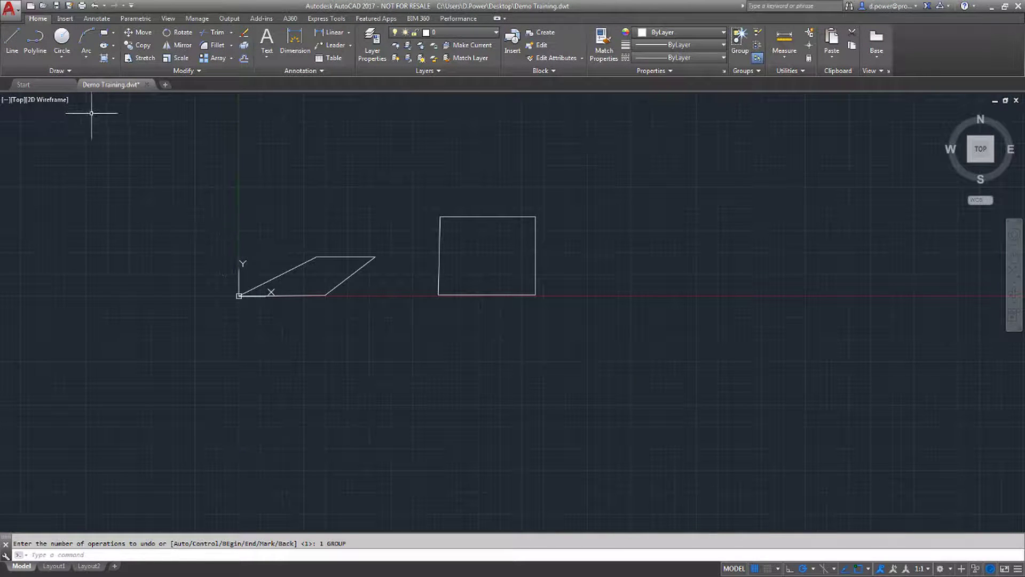
left_click(63, 42)
mouse_move(597, 235)
middle_mouse_down()
mouse_move(512, 263)
mouse_move(343, 267)
middle_mouse_up()
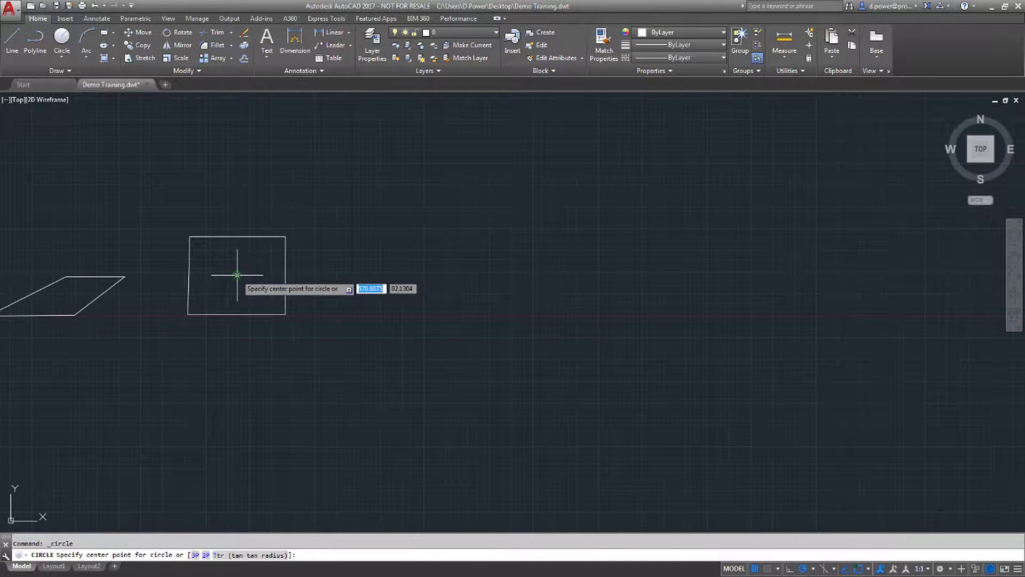
left_click(237, 275)
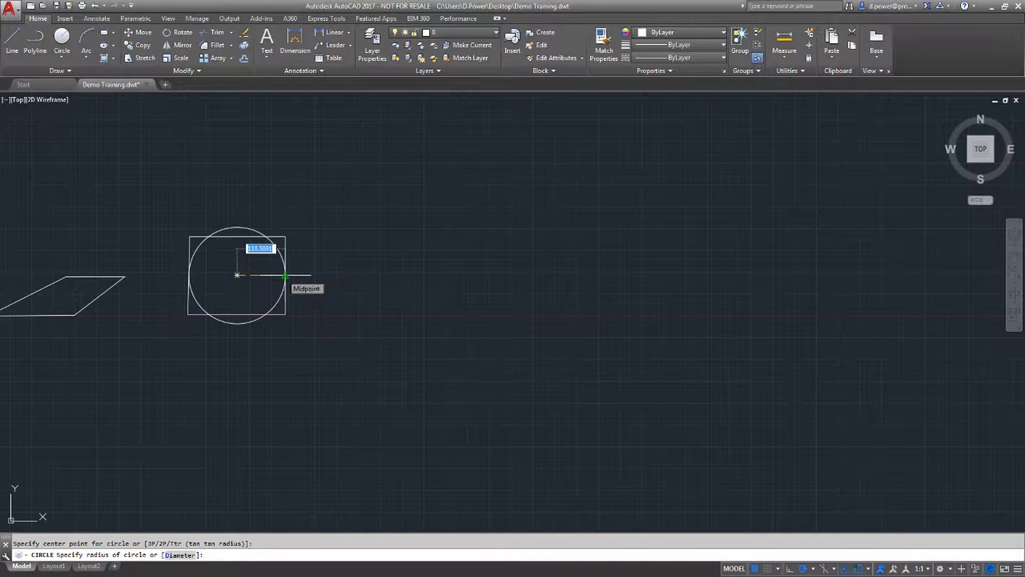
left_click(286, 276)
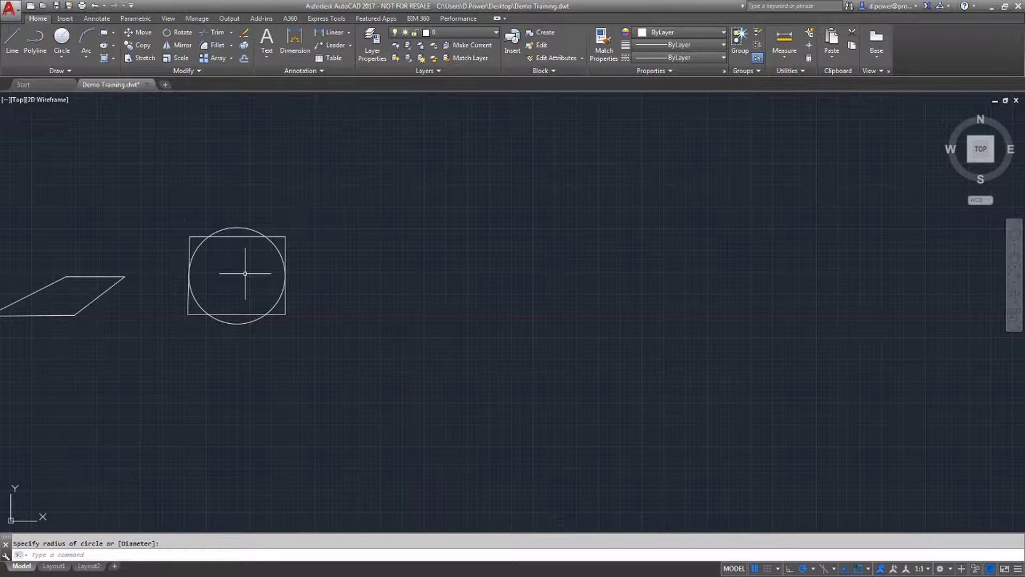
- Draw a Center, Diameter circle with a diameter of 100 in the empty area to the right of the rectangular polyline
left_click(57, 56)
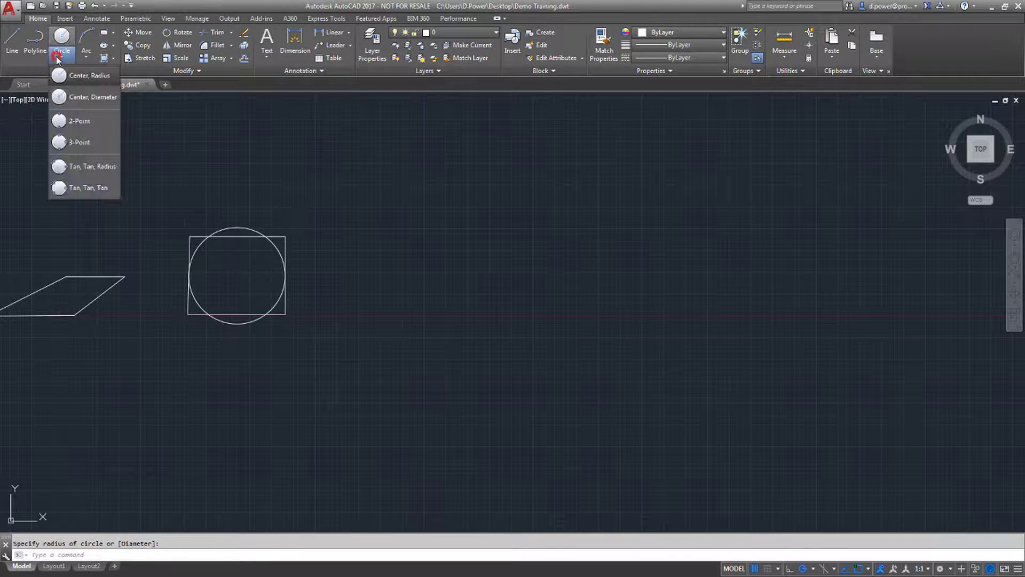
left_click(95, 97)
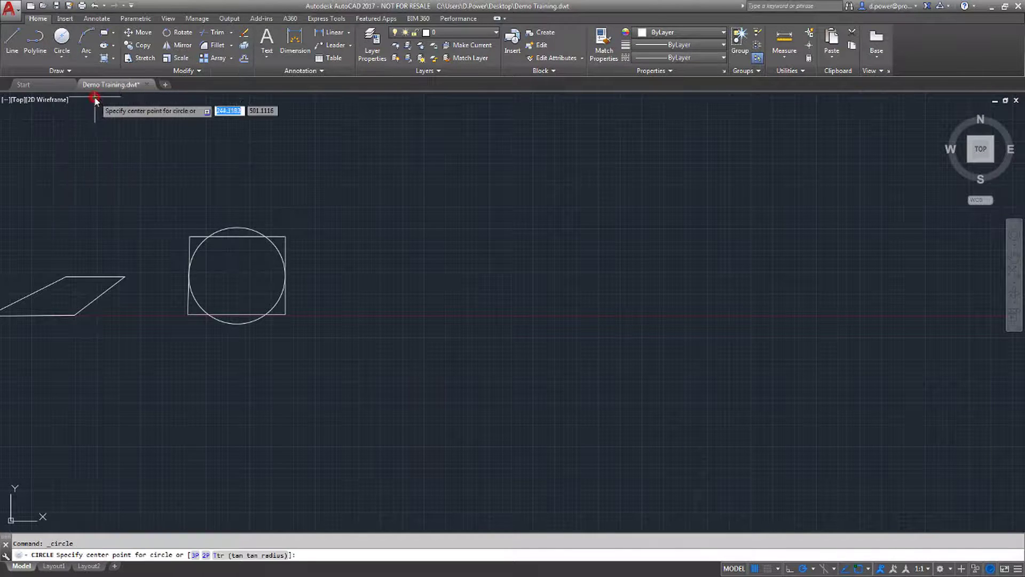
left_click(407, 229)
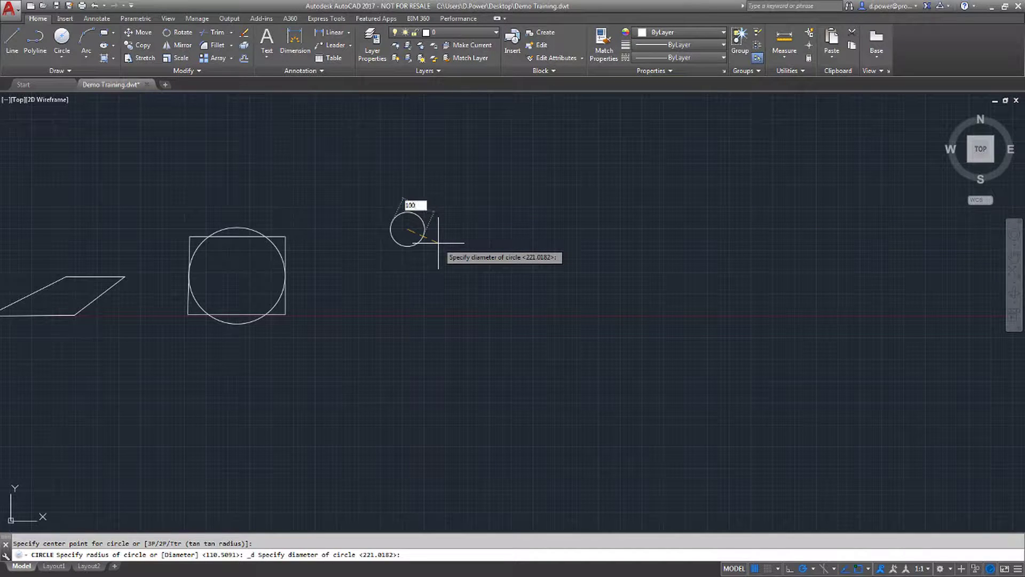
key("Return")
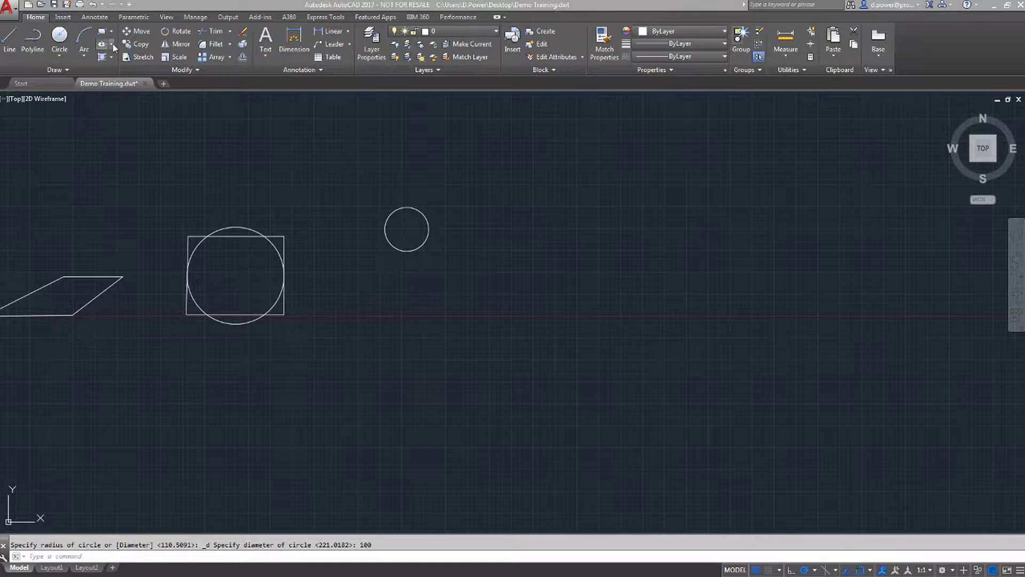
- Draw a 3-Point arc from the rectangular polyline's upper-left corner, through a point above its upper edge, to its upper-right corner
left_click(86, 52)
left_click(85, 55)
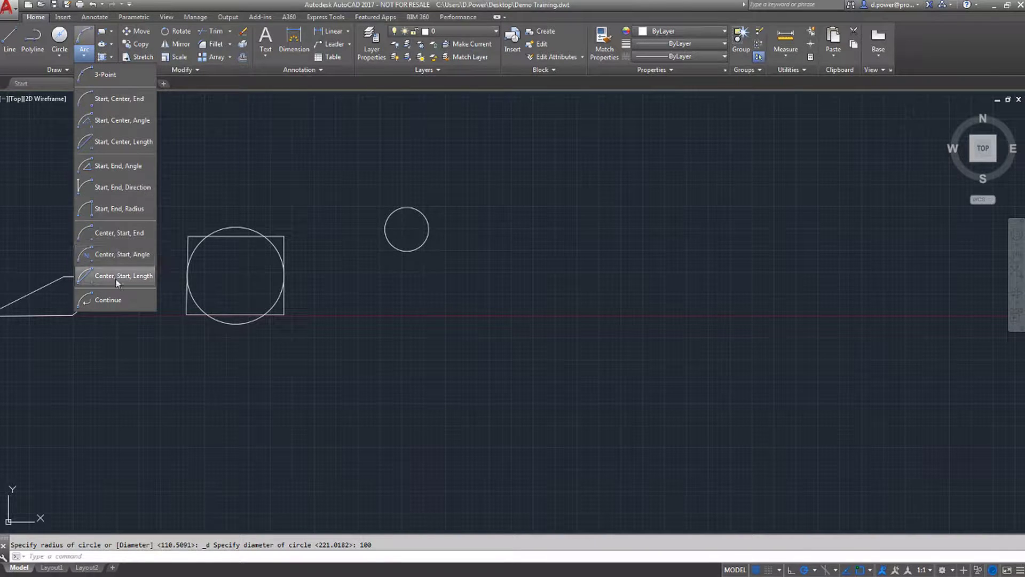
left_click(112, 77)
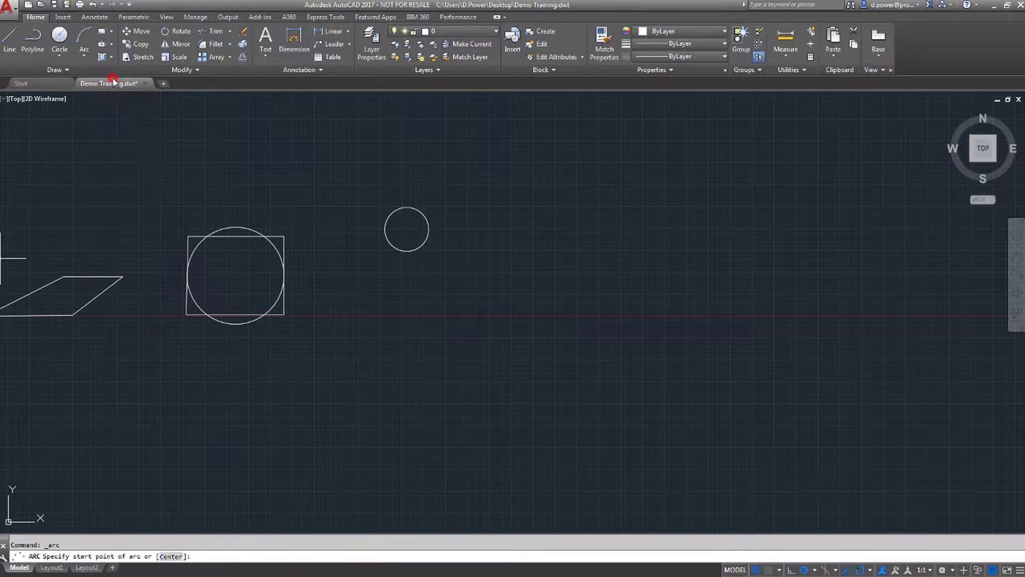
left_click(188, 236)
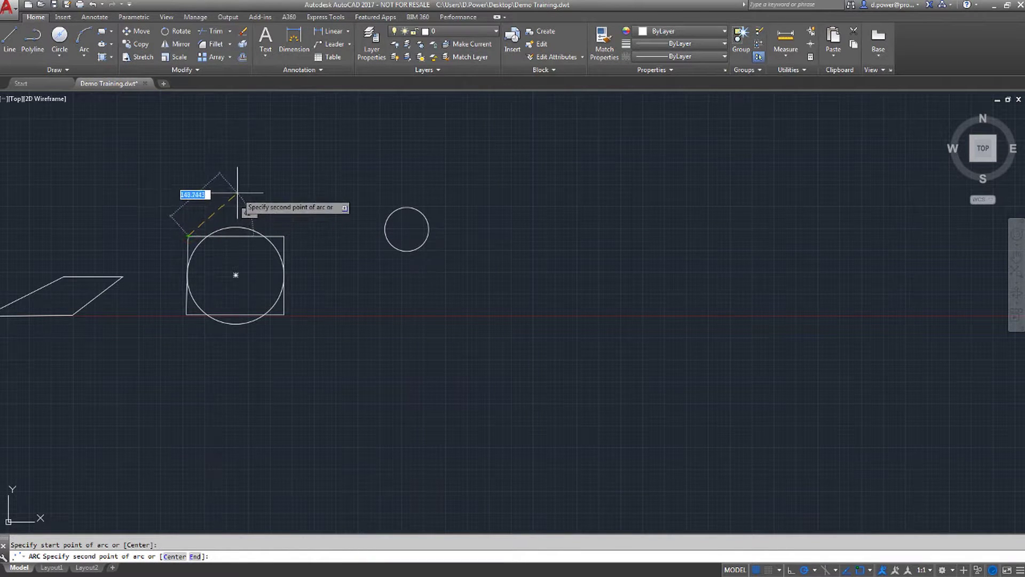
left_click(220, 187)
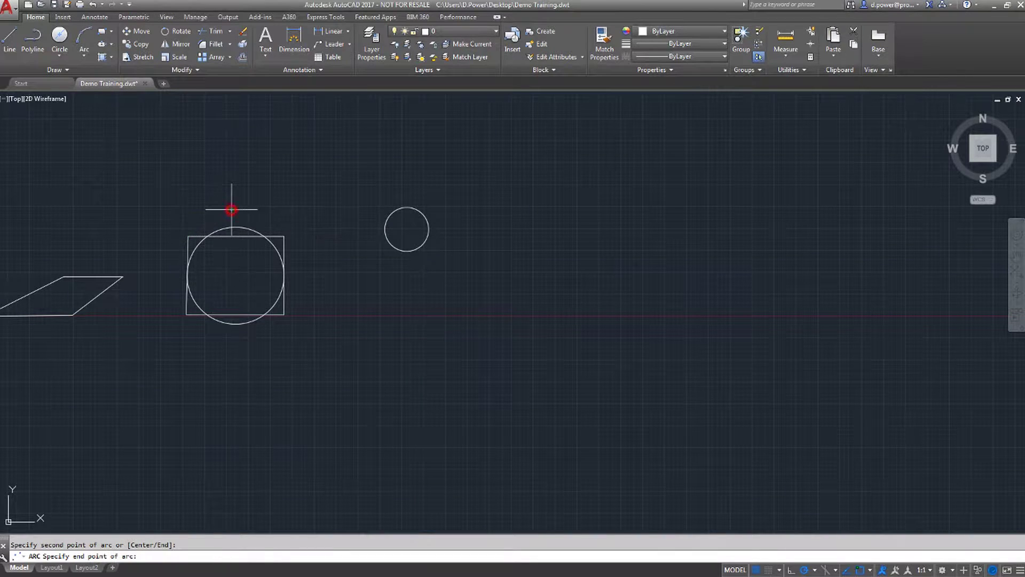
left_click(284, 236)
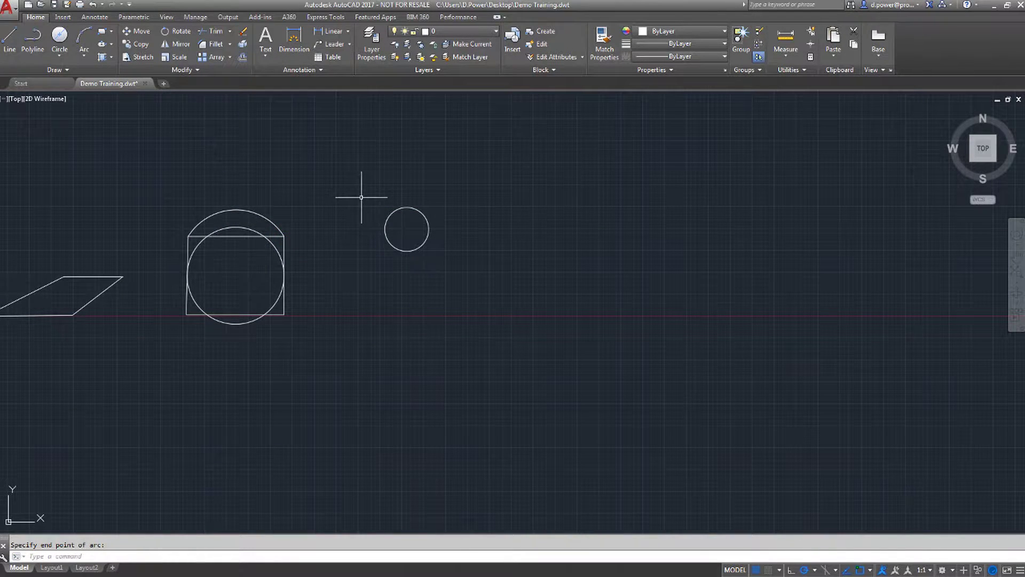
- Draw a wide rectangle to the right of the small circle, with its lower edge near the X axis
left_click(112, 35)
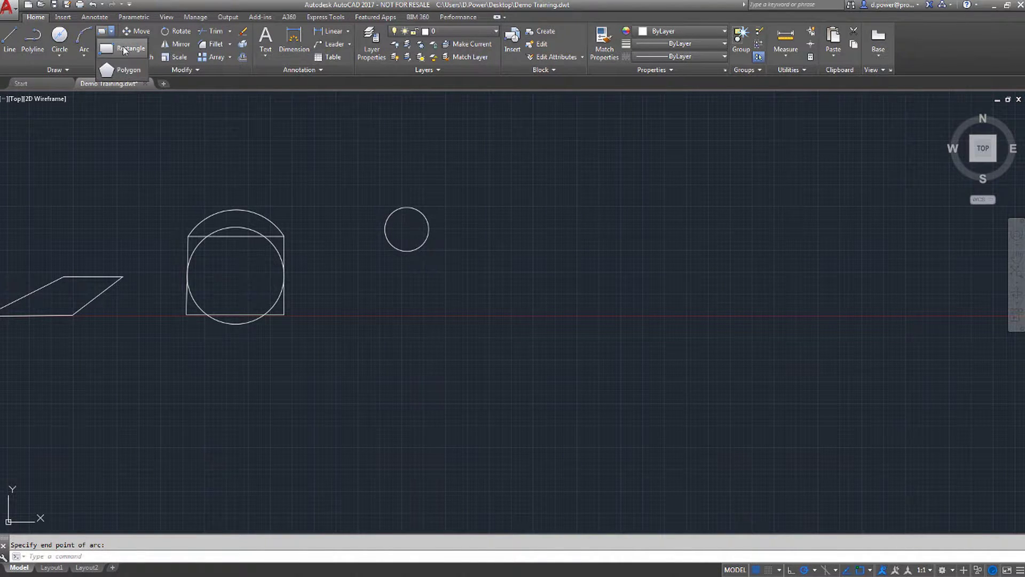
left_click(123, 49)
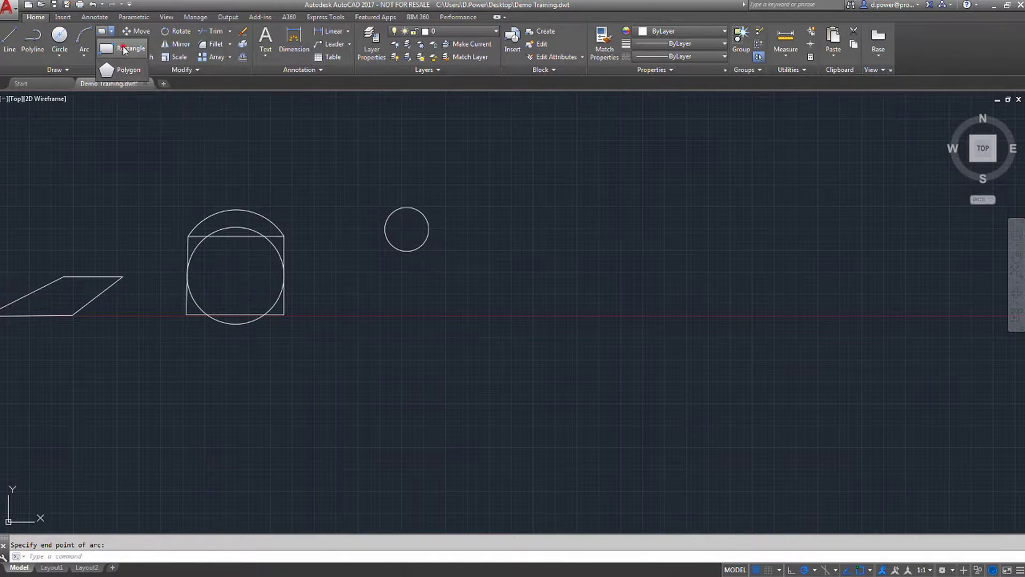
left_click(492, 246)
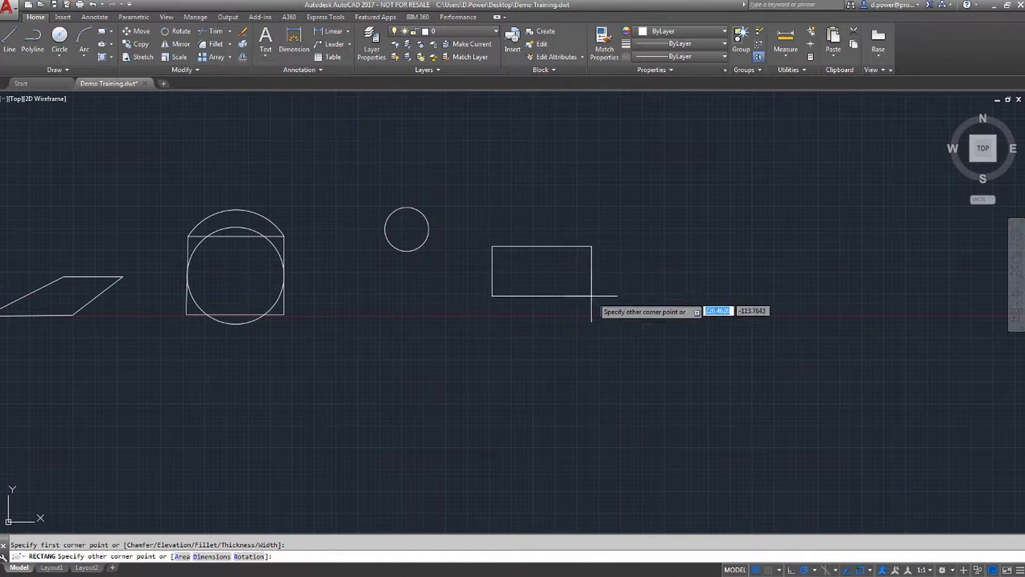
left_click(626, 314)
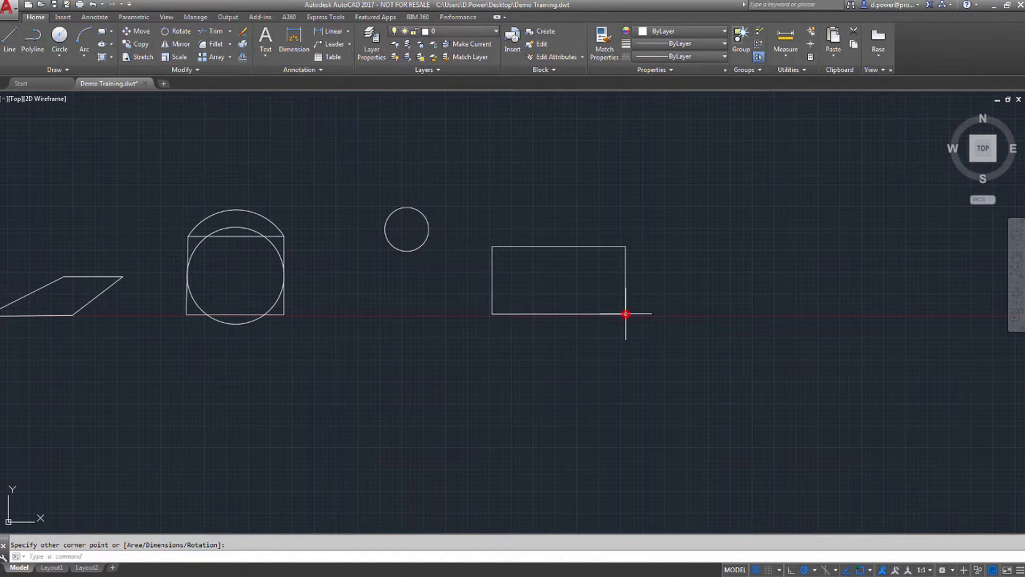
- Draw a 6-sided polygon circumscribed about the large circle, sharing its centre and with the radius reaching its top quadrant
left_click(112, 32)
left_click(126, 63)
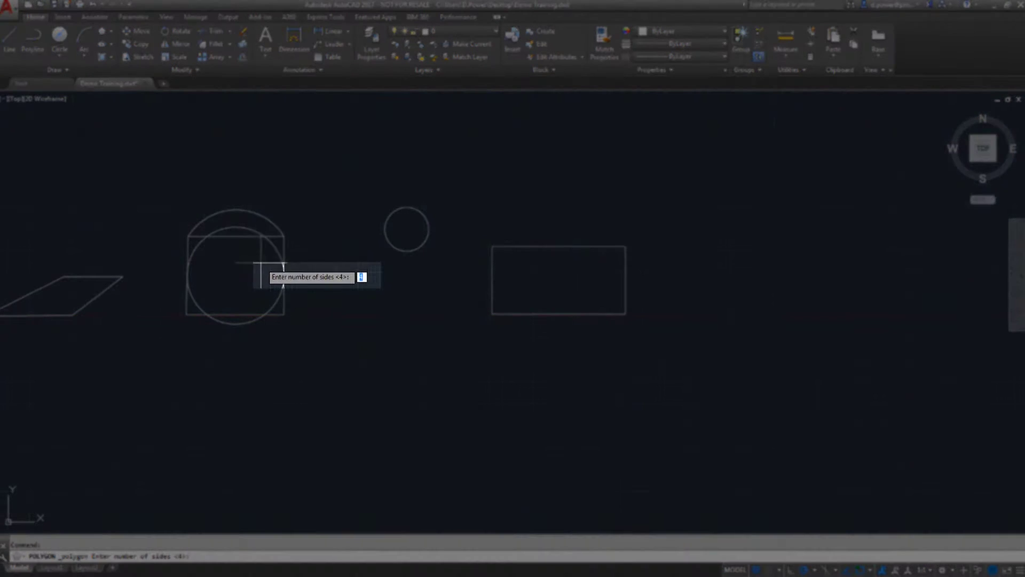
type("6")
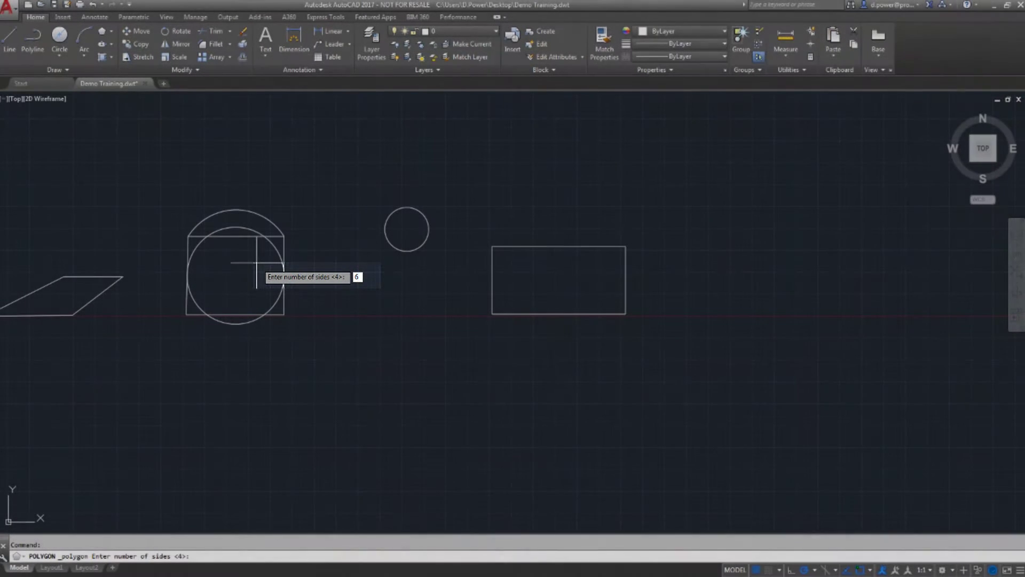
key("Return")
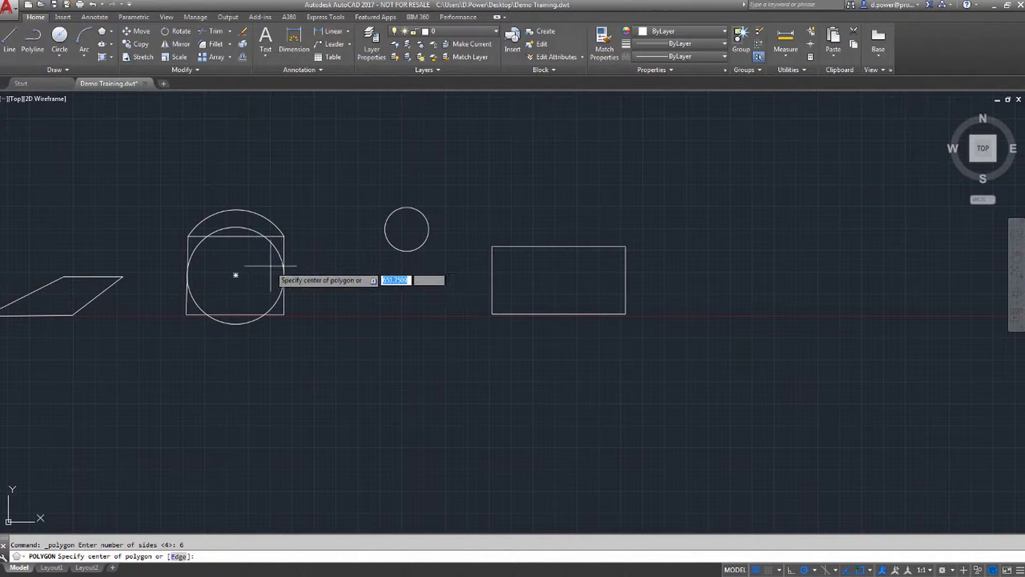
left_click(235, 275)
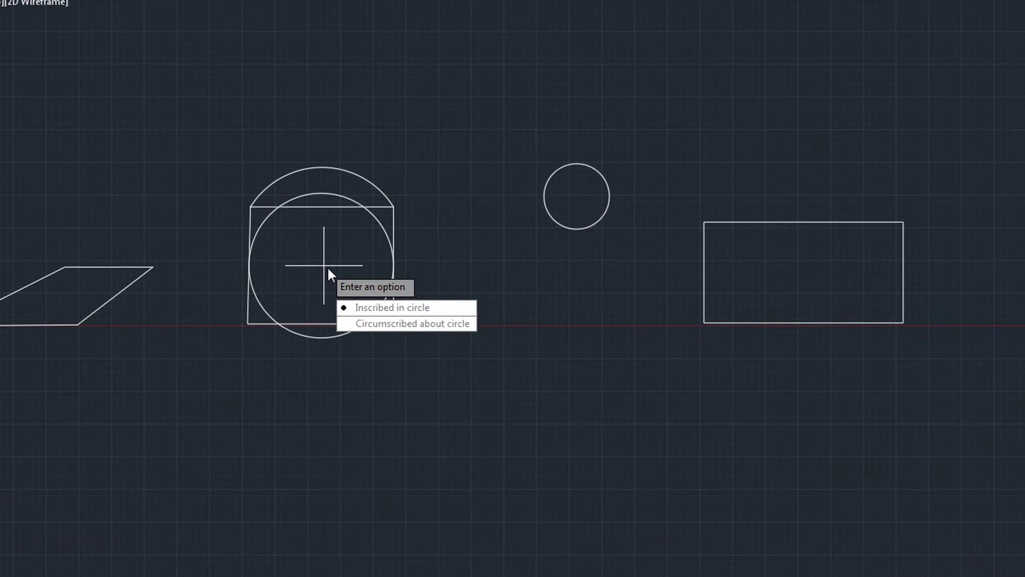
left_click(365, 323)
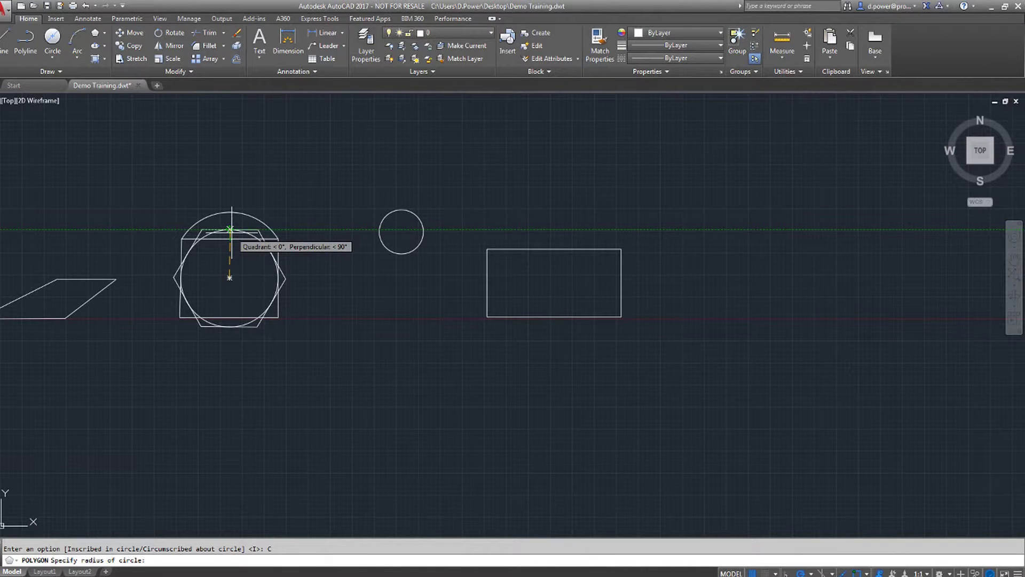
left_click(229, 229)
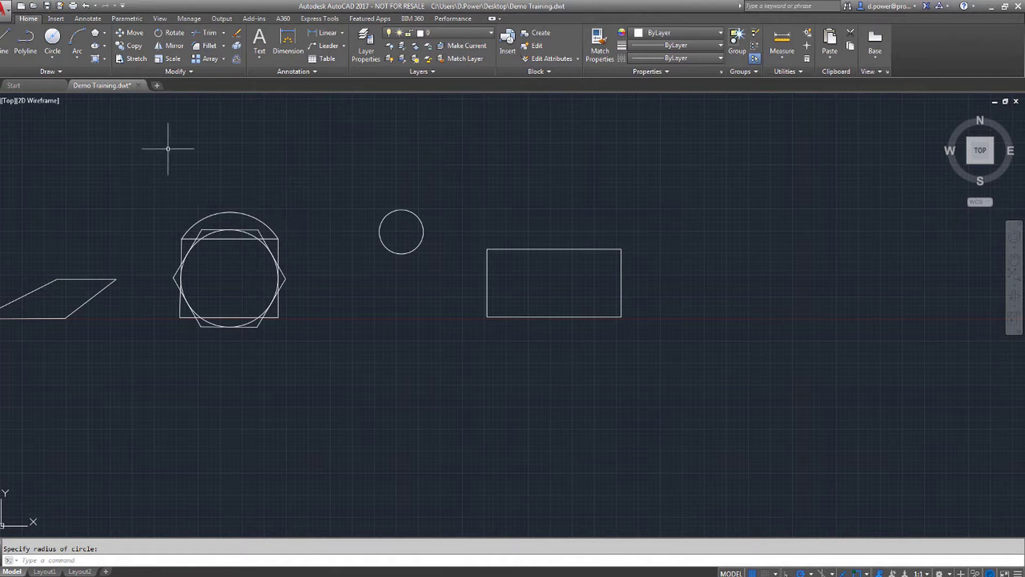
- Start an Axis, End ellipse in the wide rectangle, with its first axis between the midpoints of the left and right sides
left_click(105, 47)
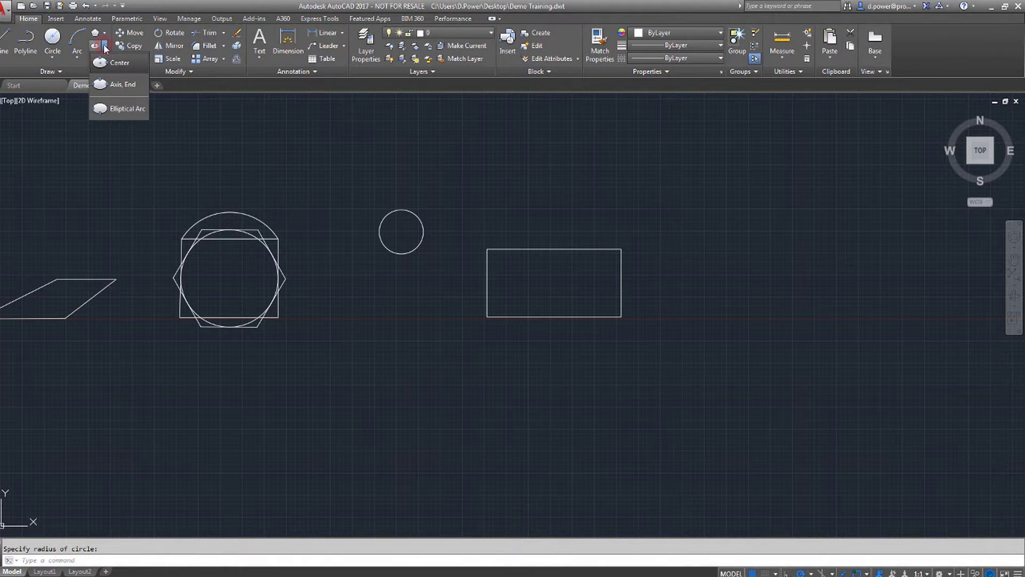
left_click(130, 86)
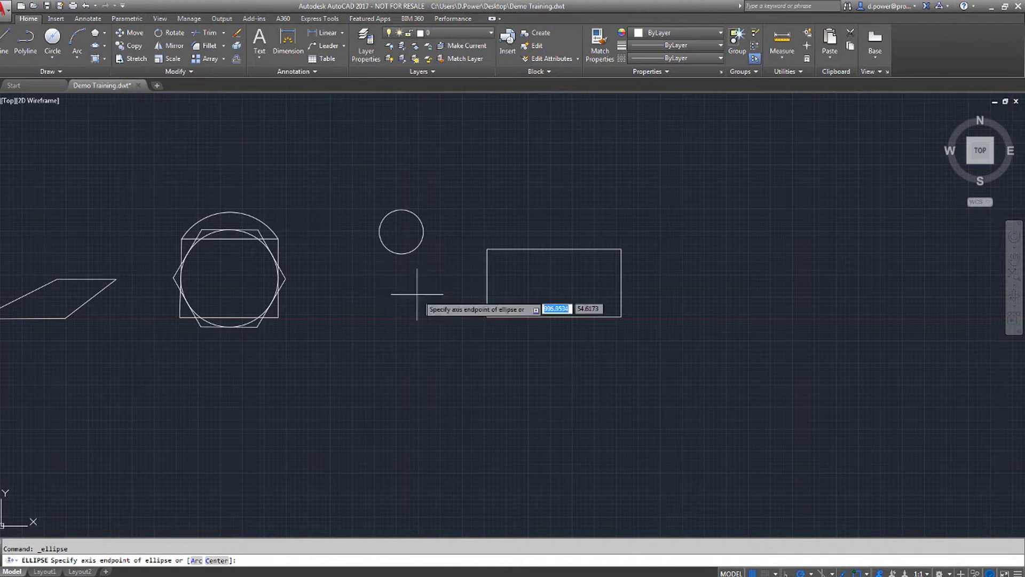
left_click(487, 283)
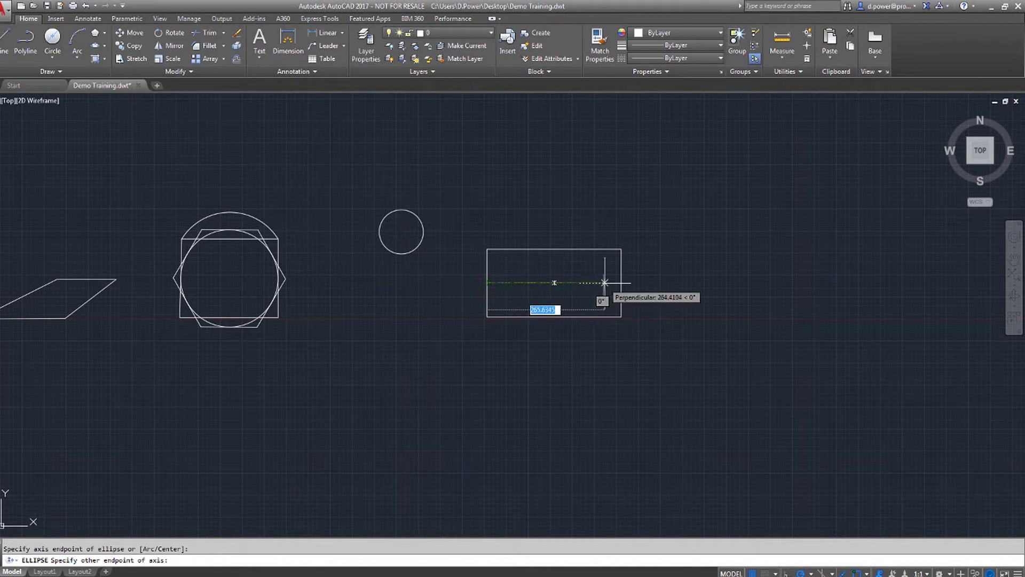
left_click(621, 283)
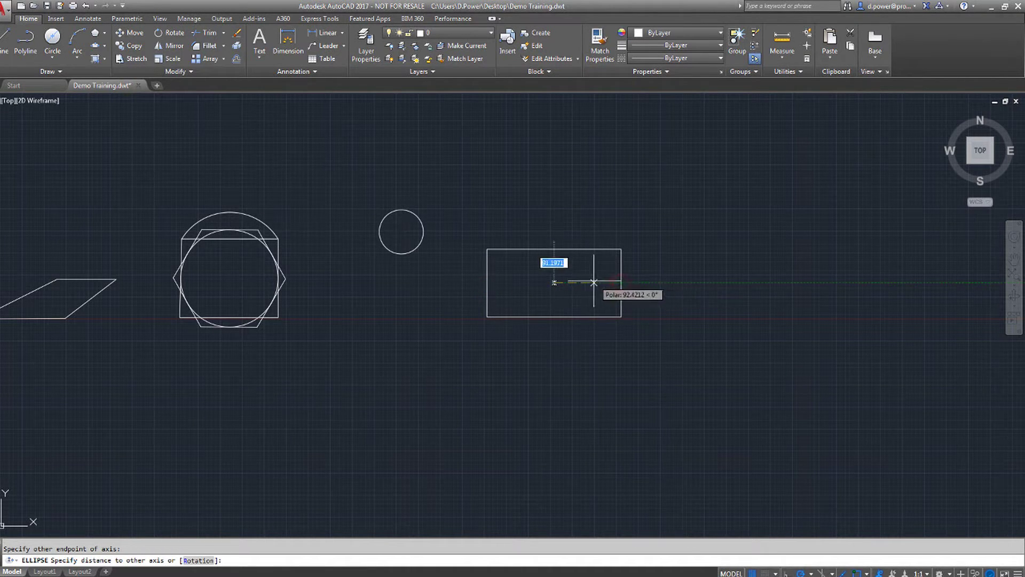